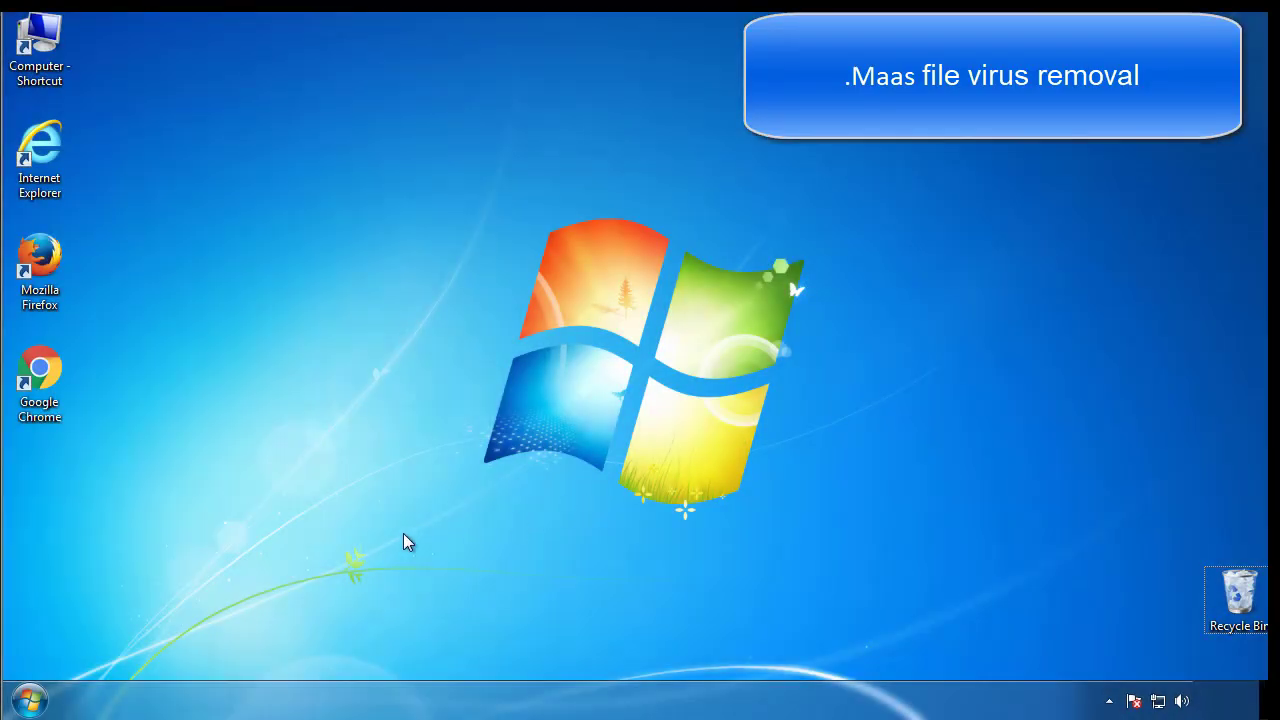
Step: Run msconfig and enable Safe boot with the Minimal option on the Boot tab
click(40, 700)
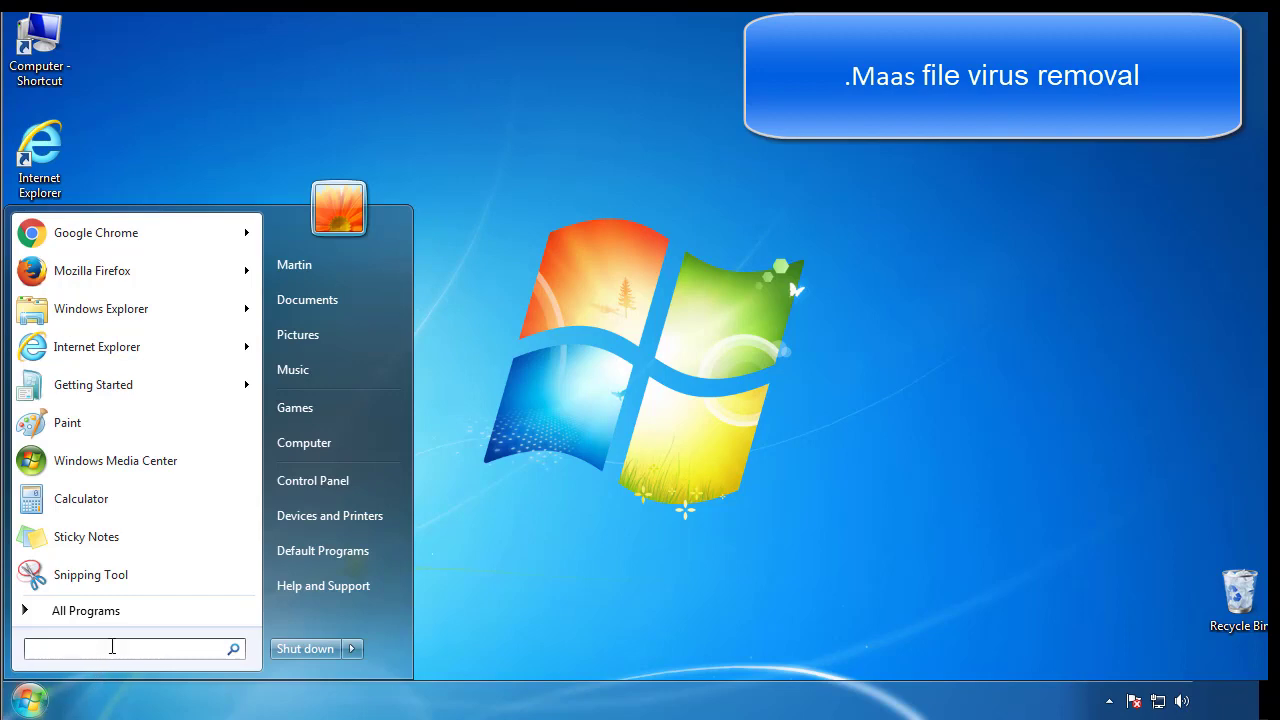
text(msconfig)
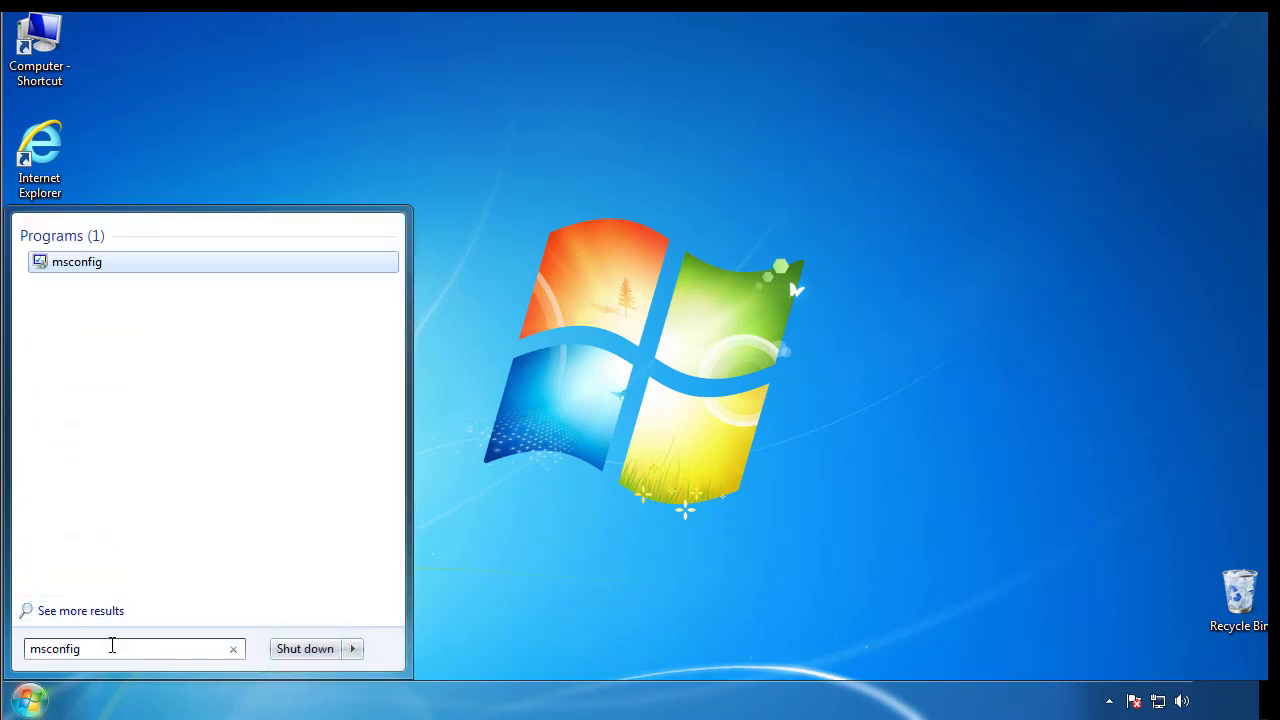
key(Return)
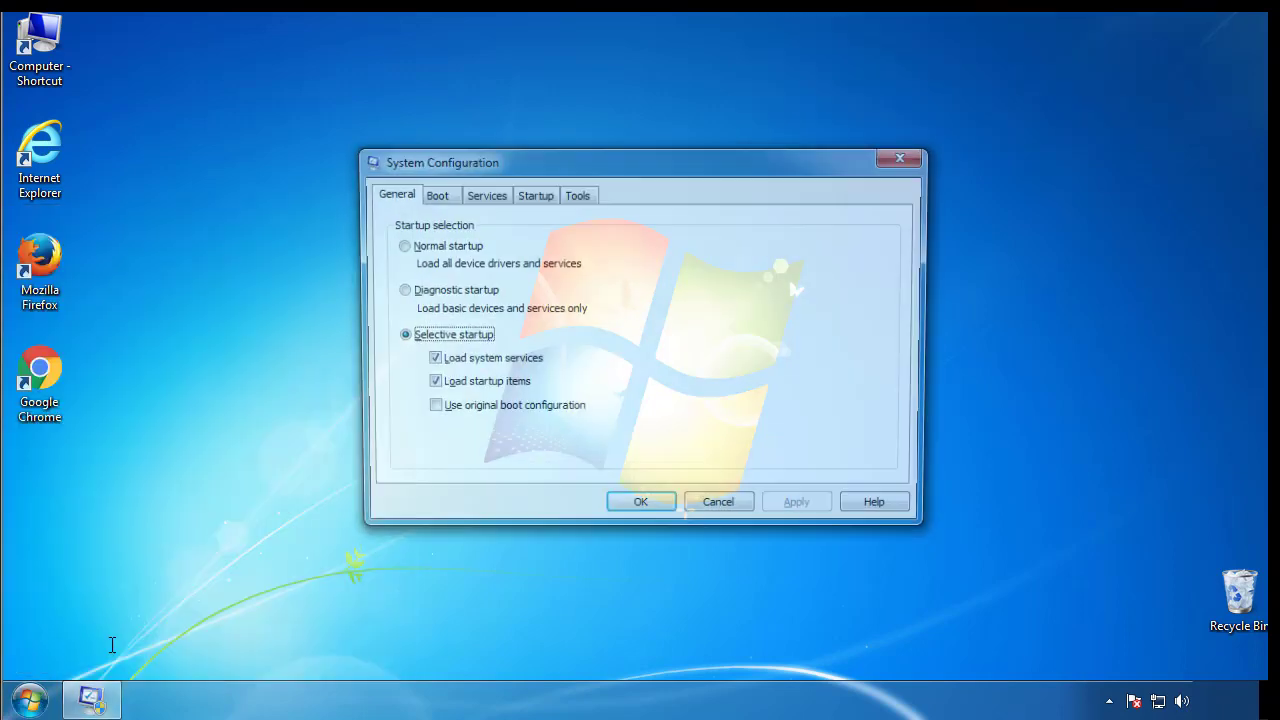
click(433, 196)
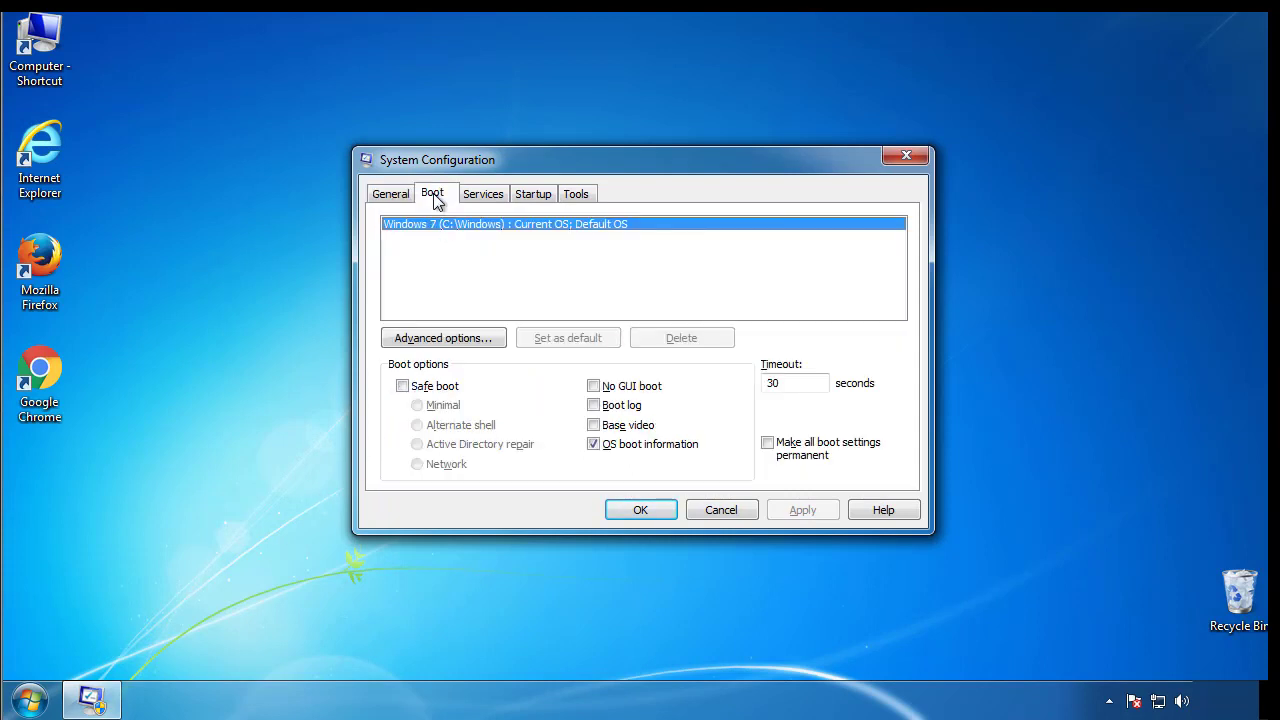
click(402, 386)
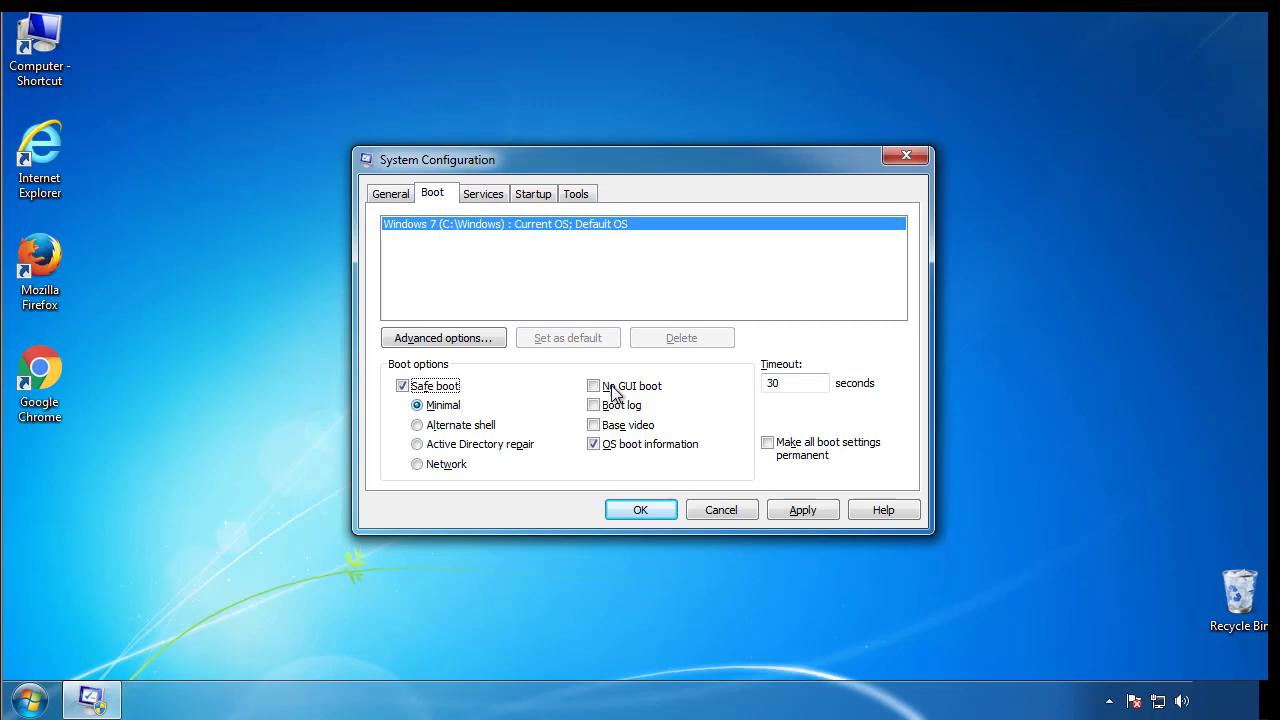
click(659, 518)
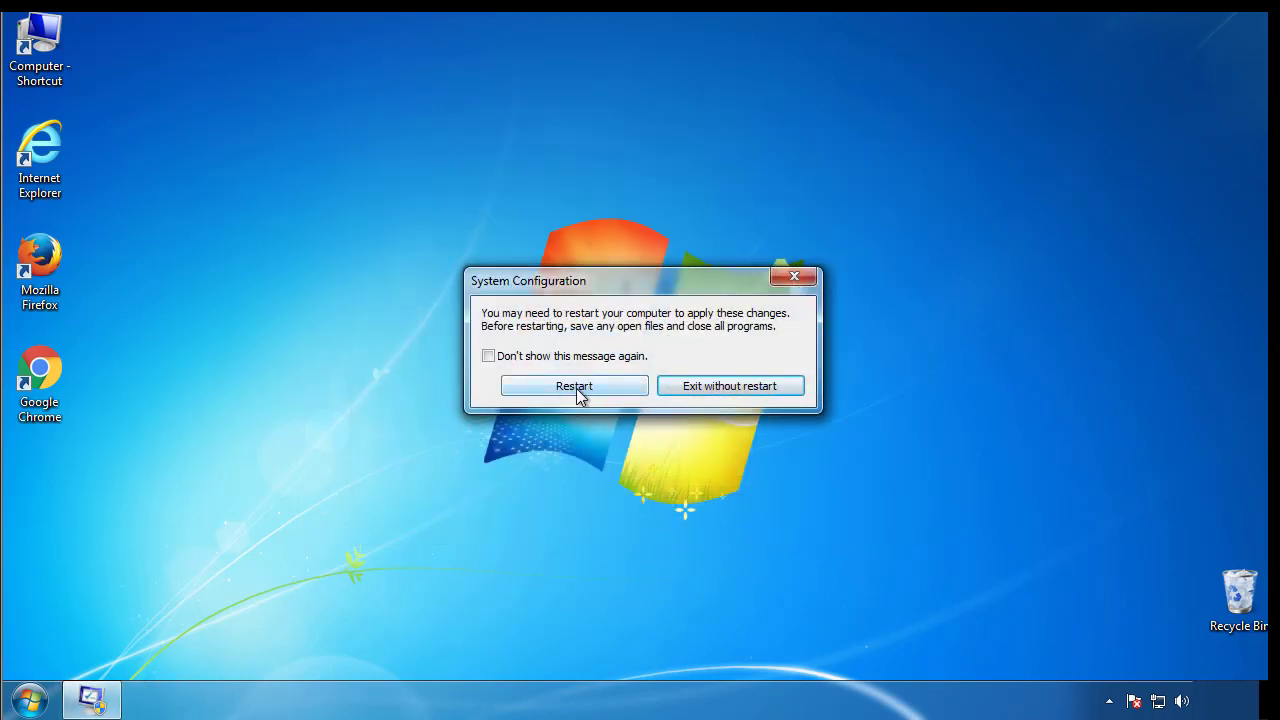
Step: Restart into Safe Mode, then set Folder Options to show hidden files, folders and drives
click(577, 390)
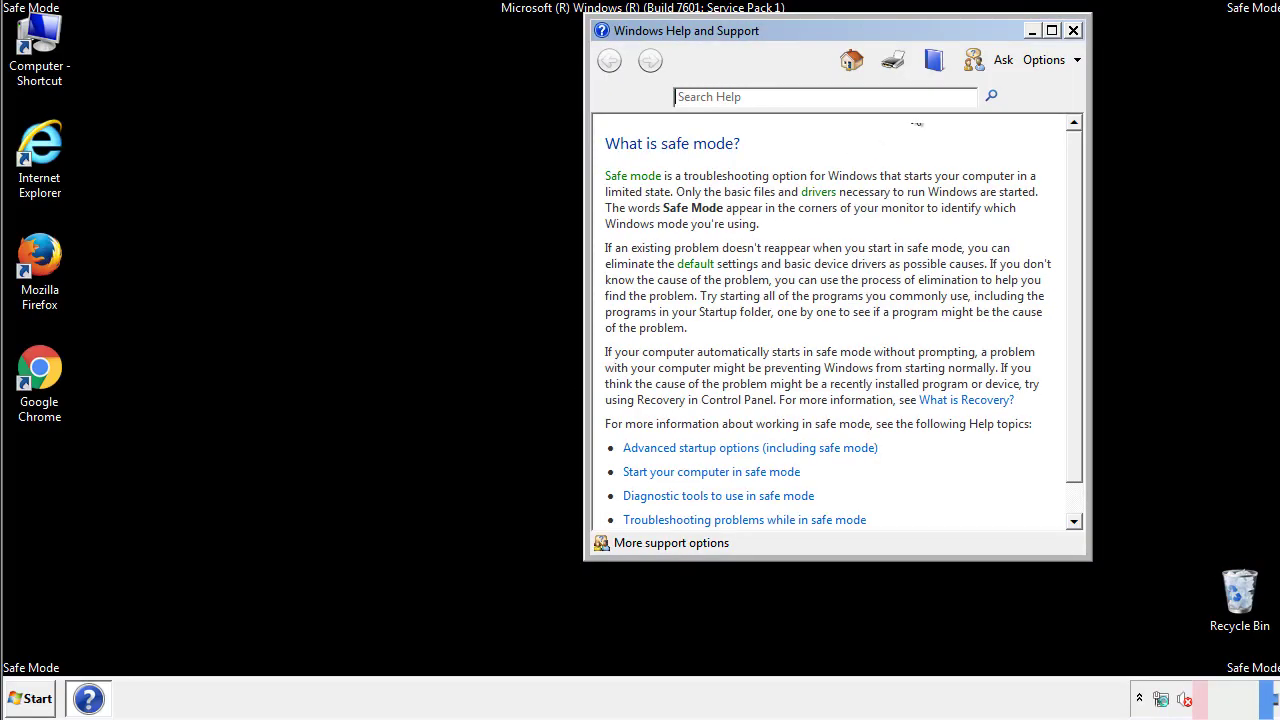
click(1073, 30)
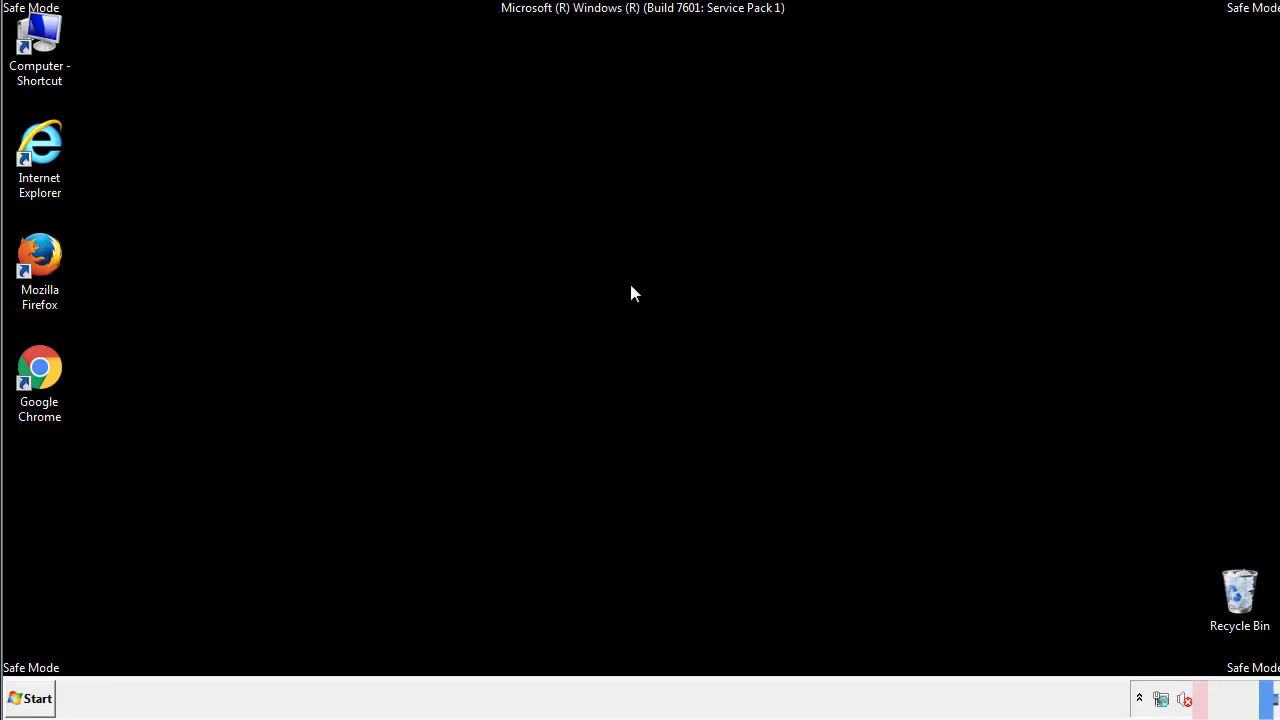
click(38, 697)
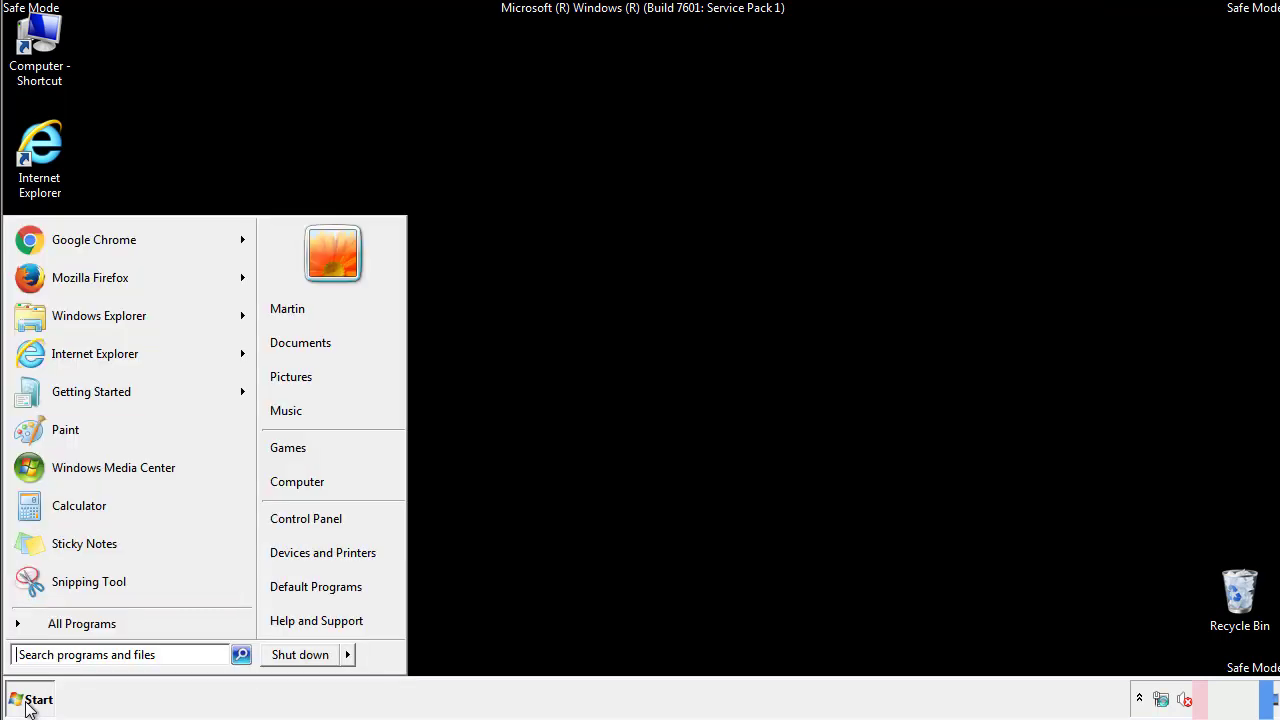
click(320, 515)
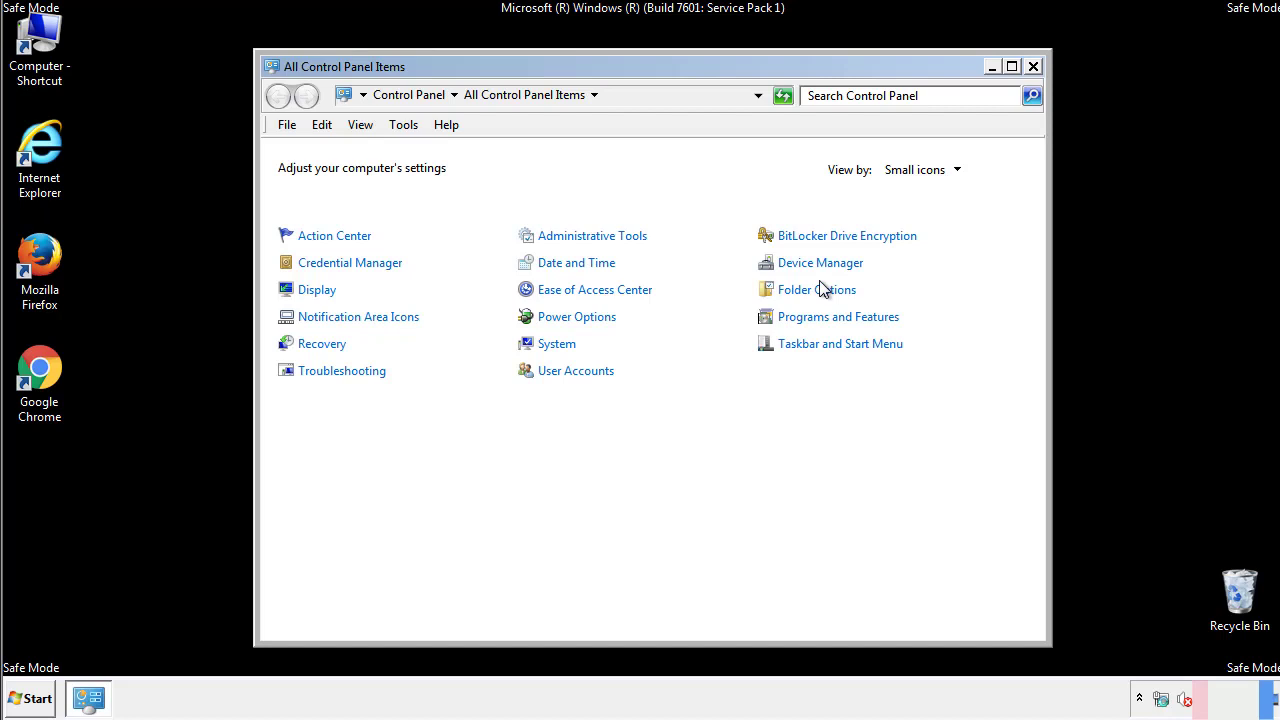
click(820, 291)
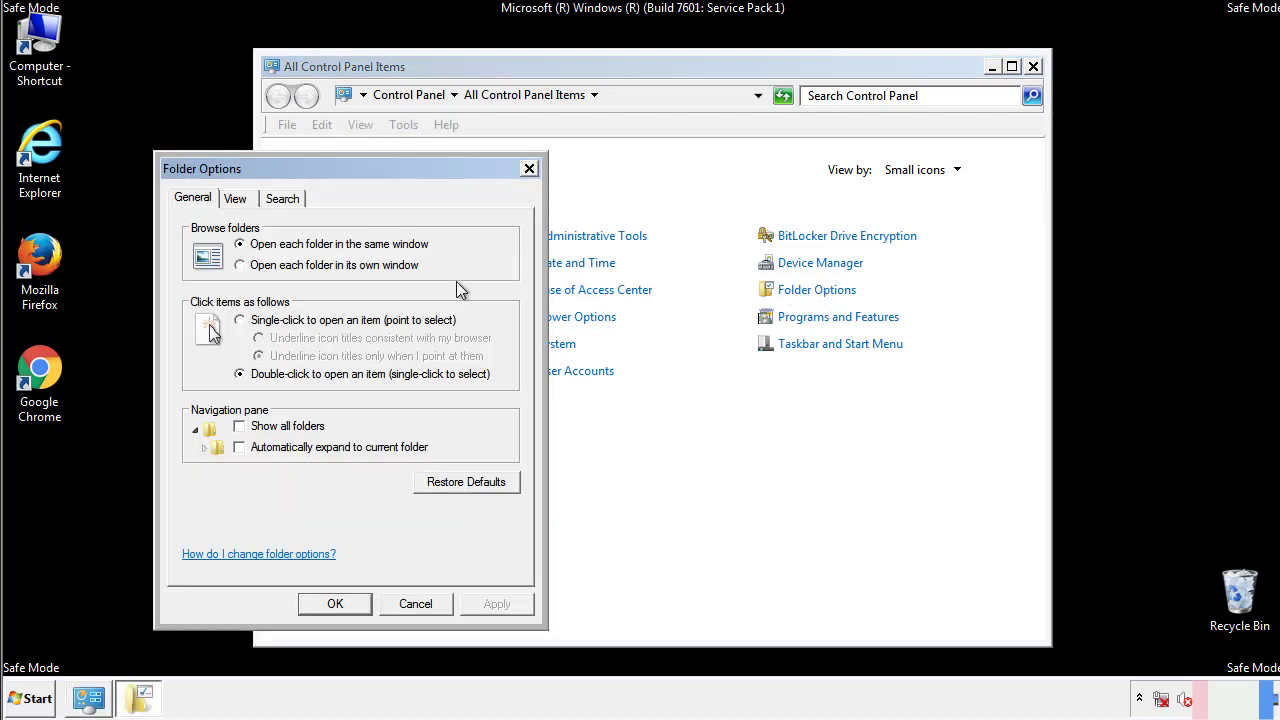
click(236, 201)
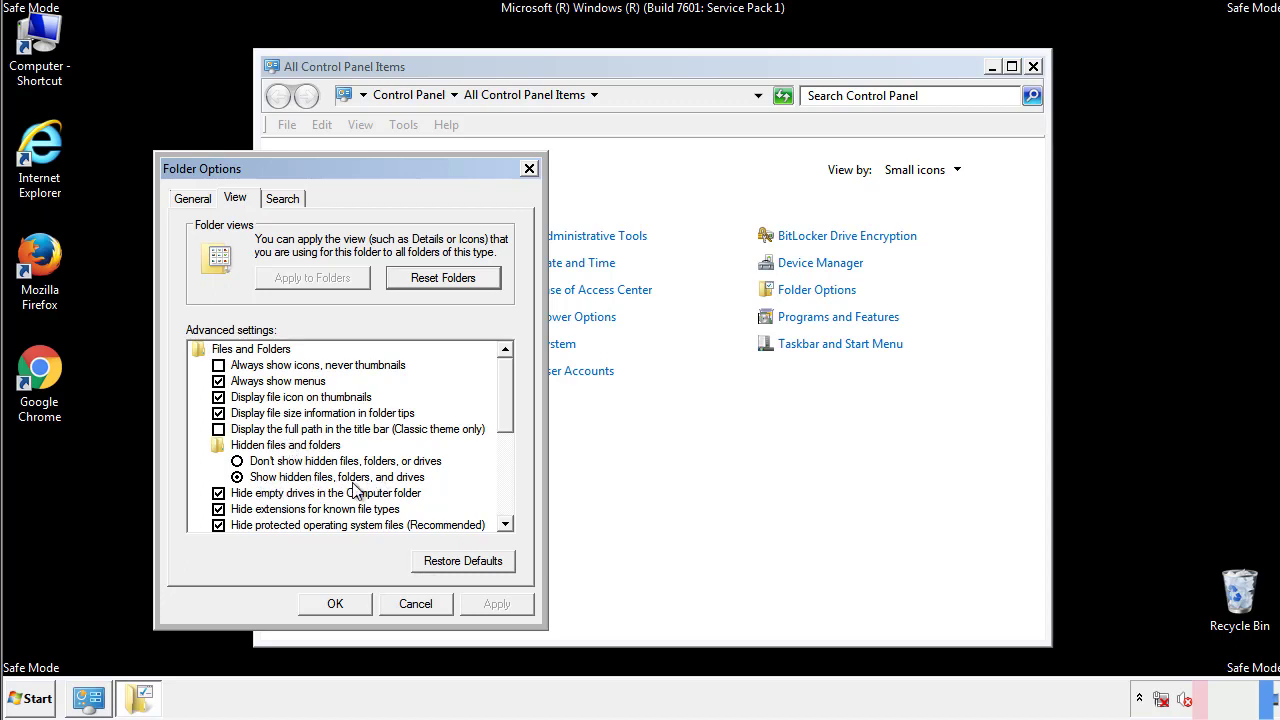
click(345, 601)
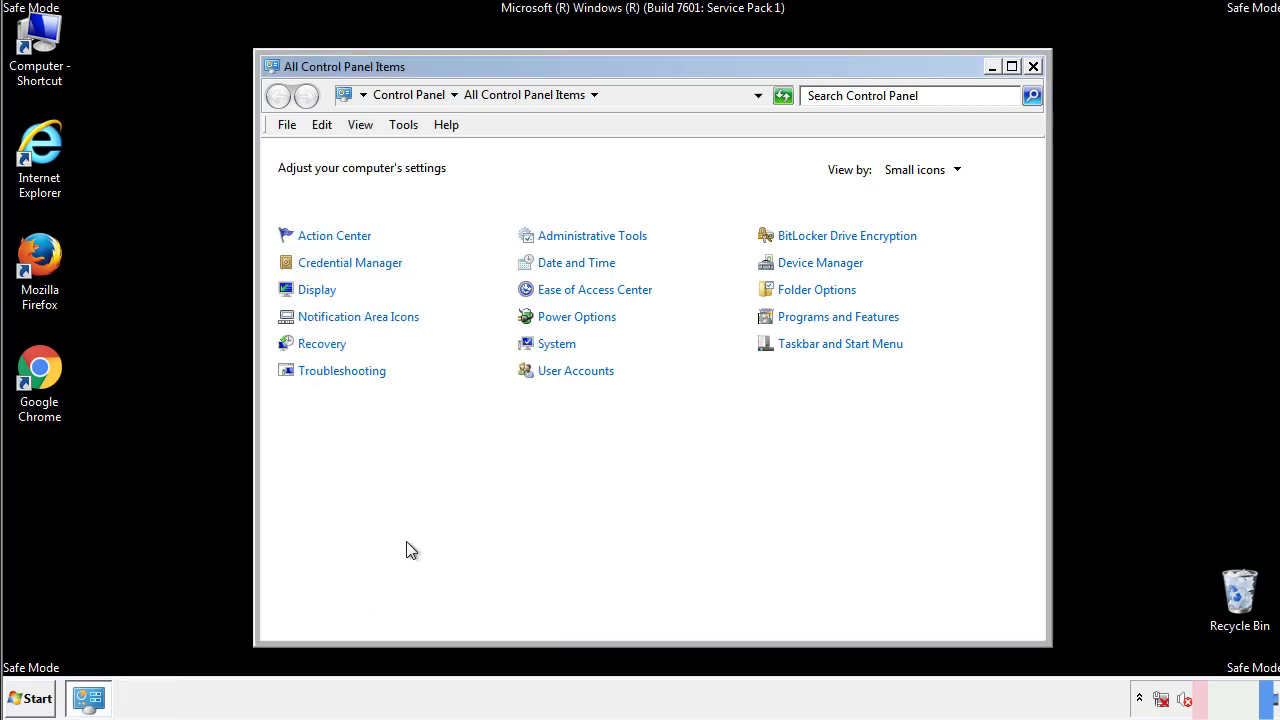
Step: Close Control Panel and browse from Computer into Local Disk (C:) > Windows
click(1033, 66)
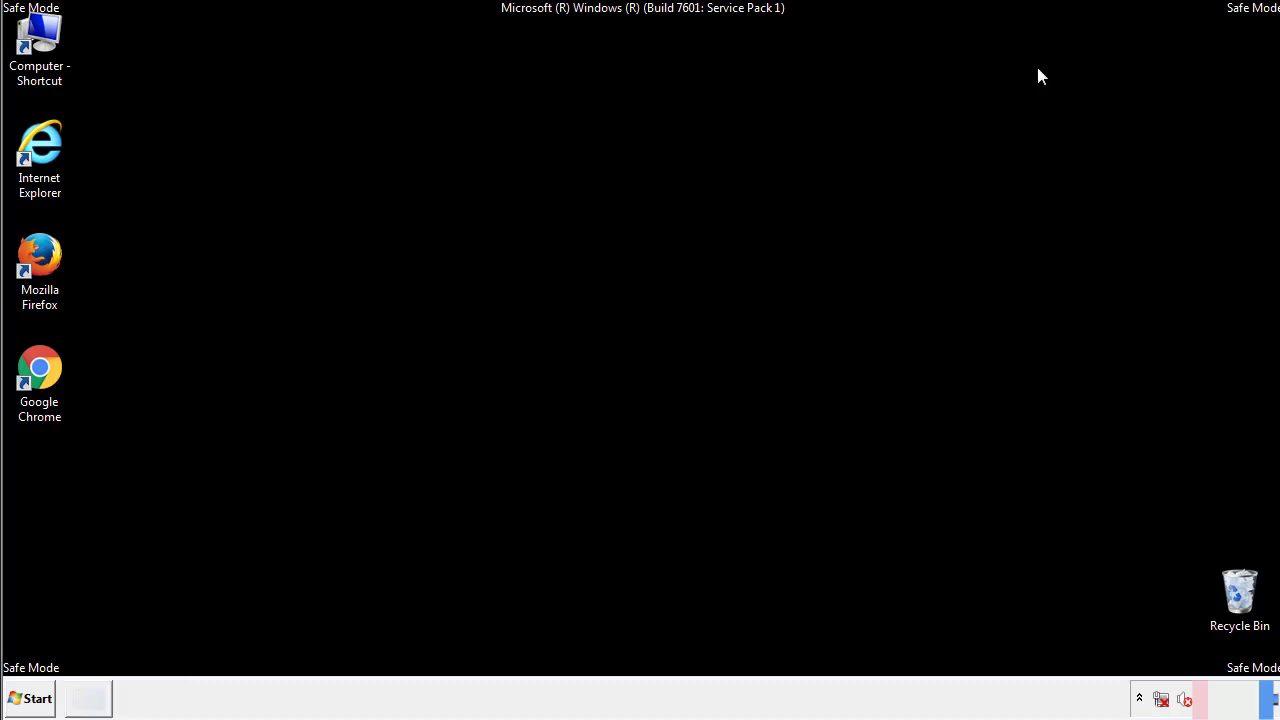
double_click(45, 38)
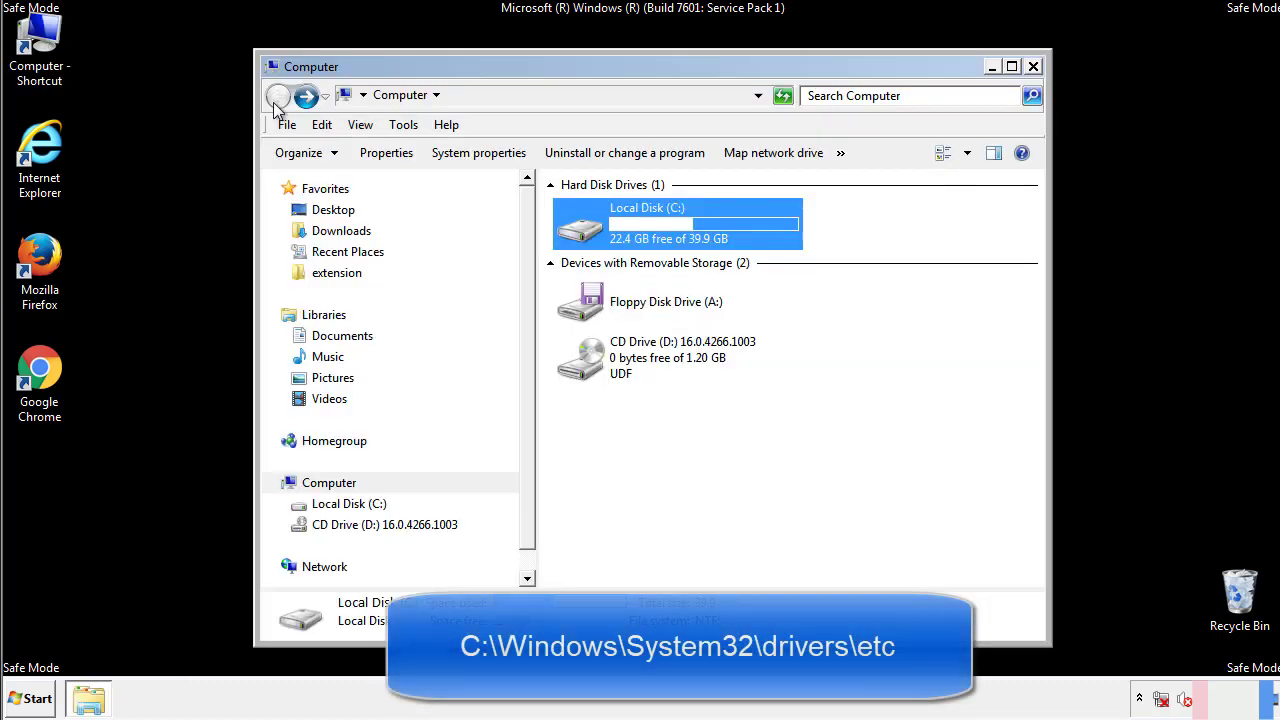
double_click(578, 230)
click(583, 369)
double_click(585, 369)
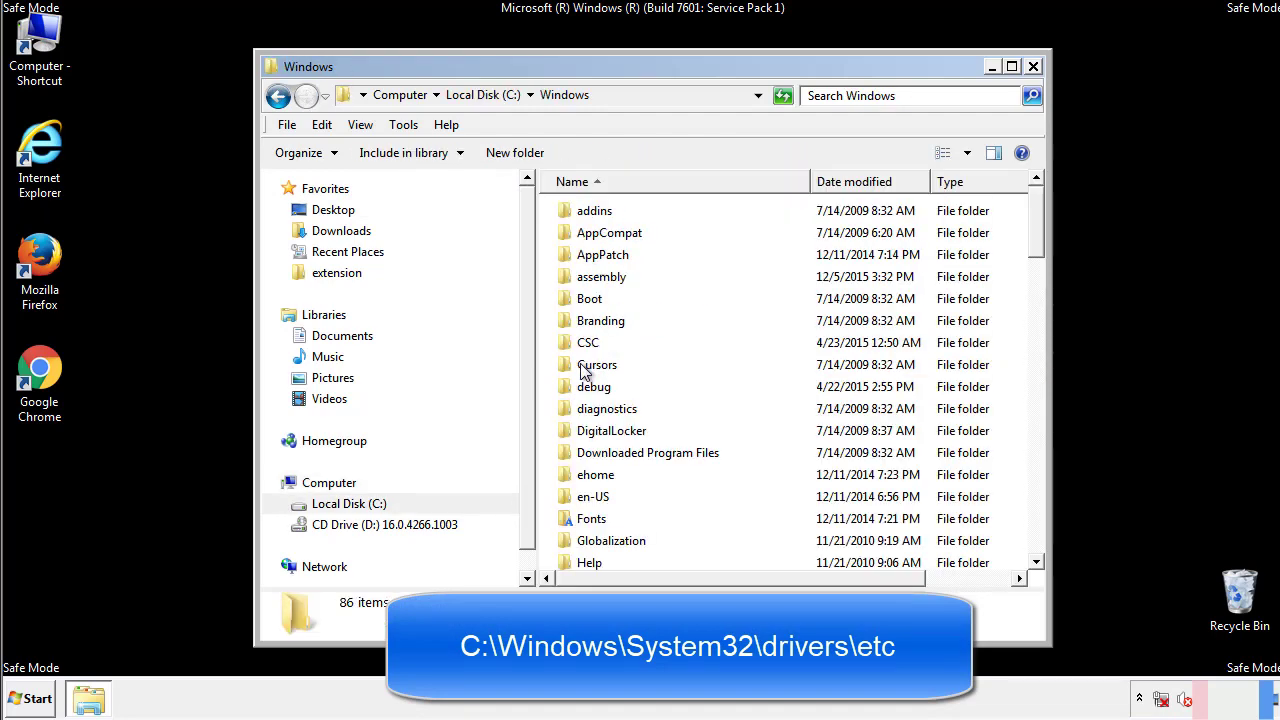
Step: Go into System32\drivers\etc and open the hosts file to get the Open with choice
scroll(590, 452, down, 2)
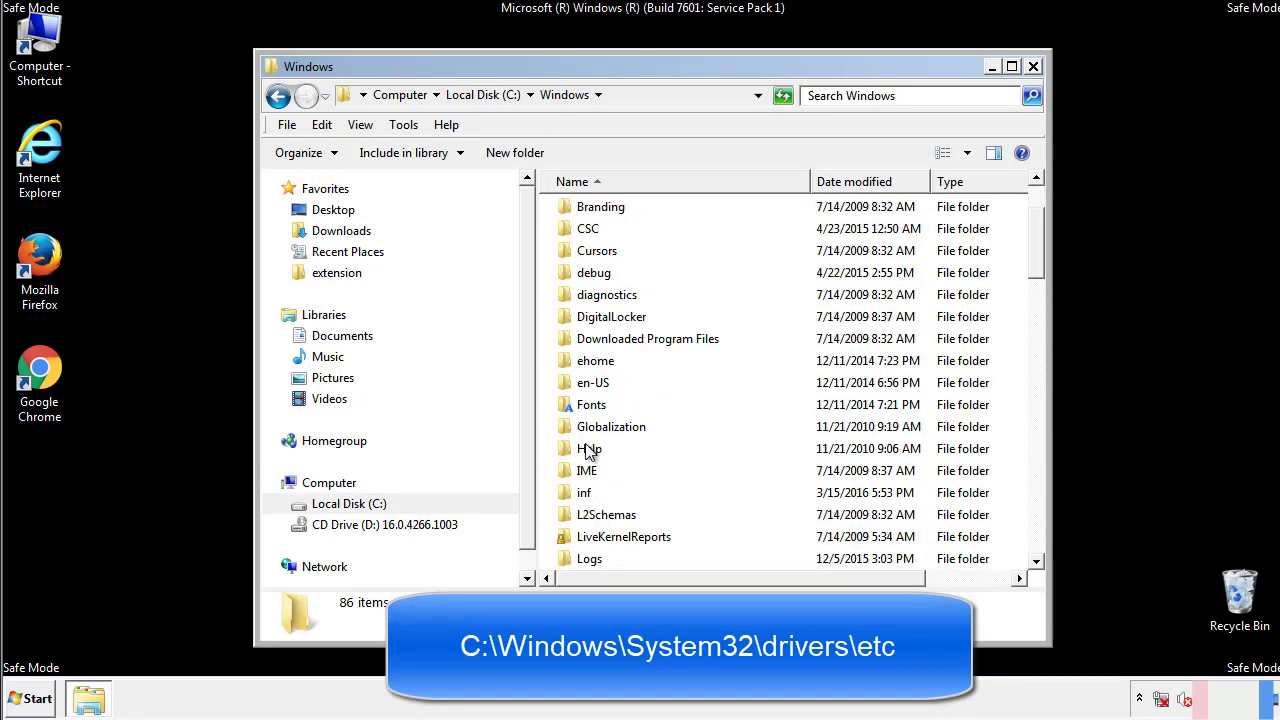
scroll(590, 452, down, 7)
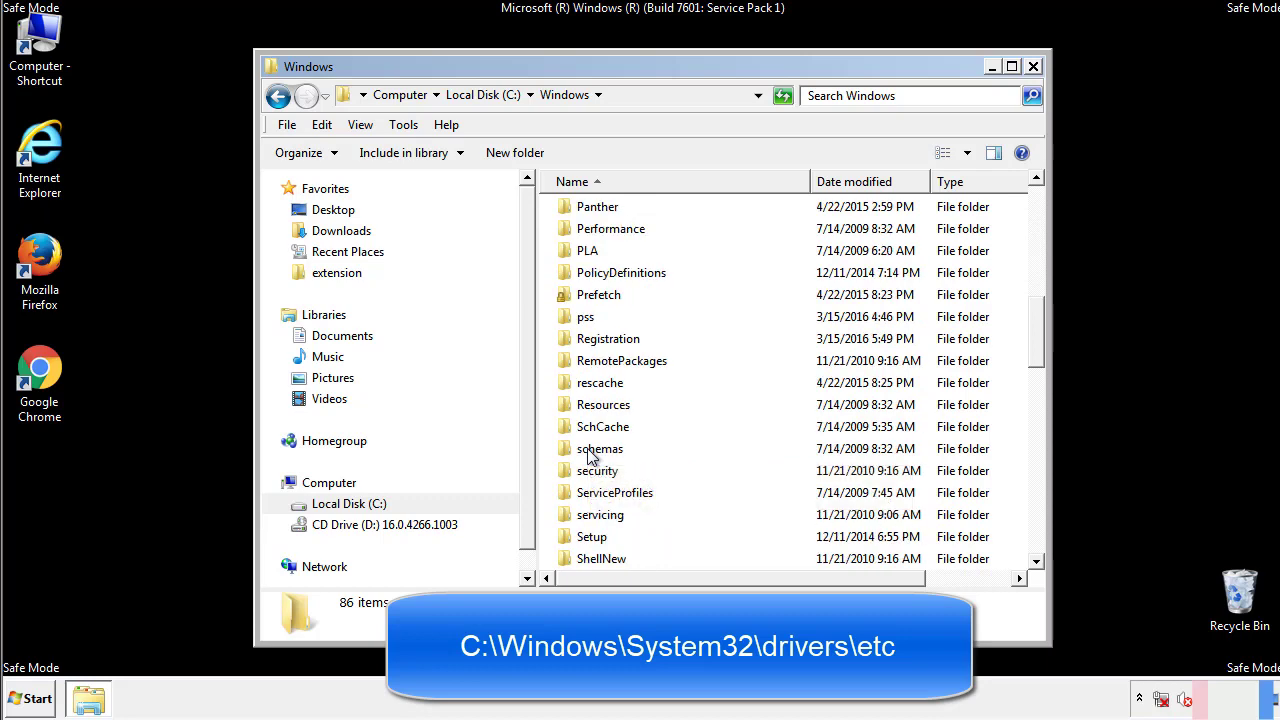
scroll(590, 452, down, 2)
double_click(604, 517)
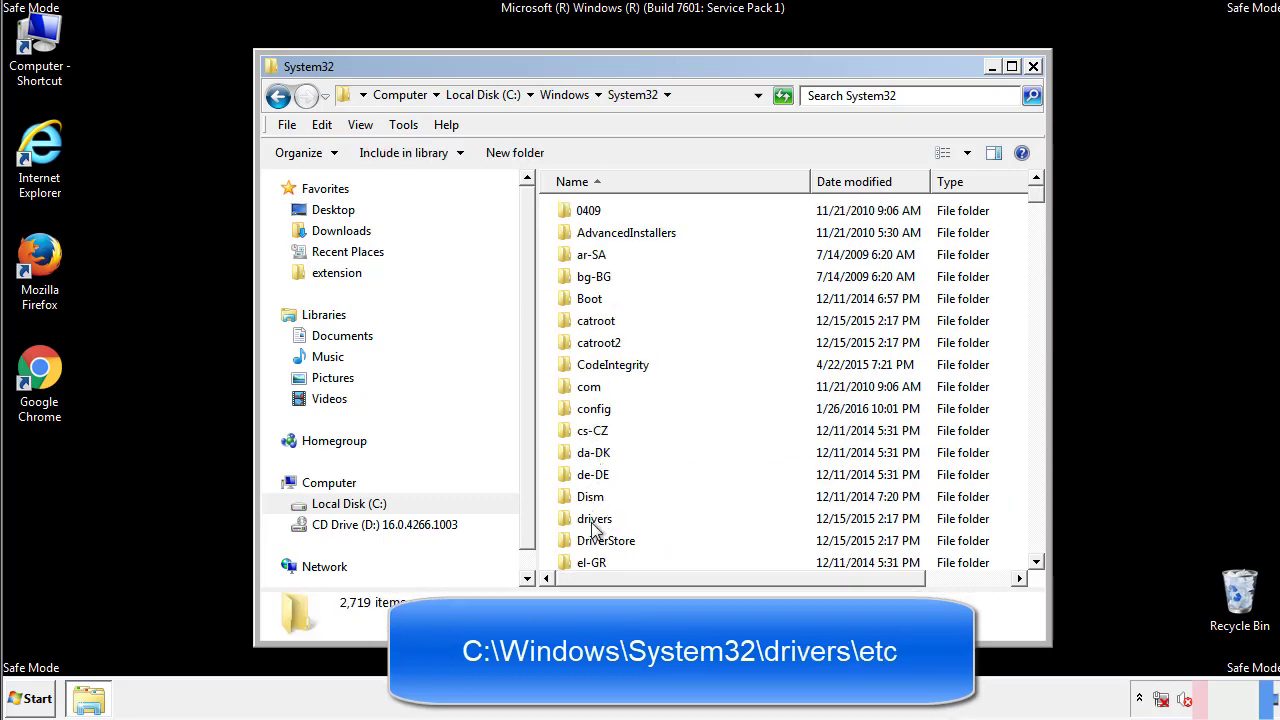
double_click(593, 520)
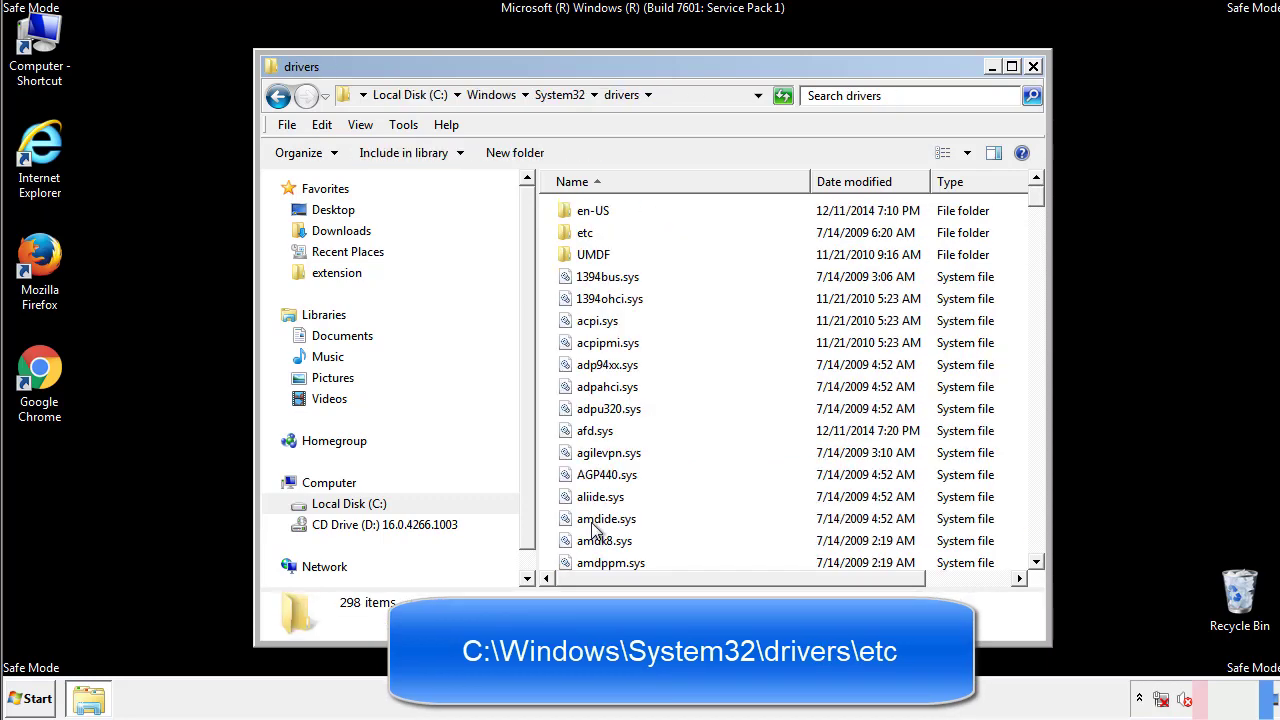
double_click(574, 236)
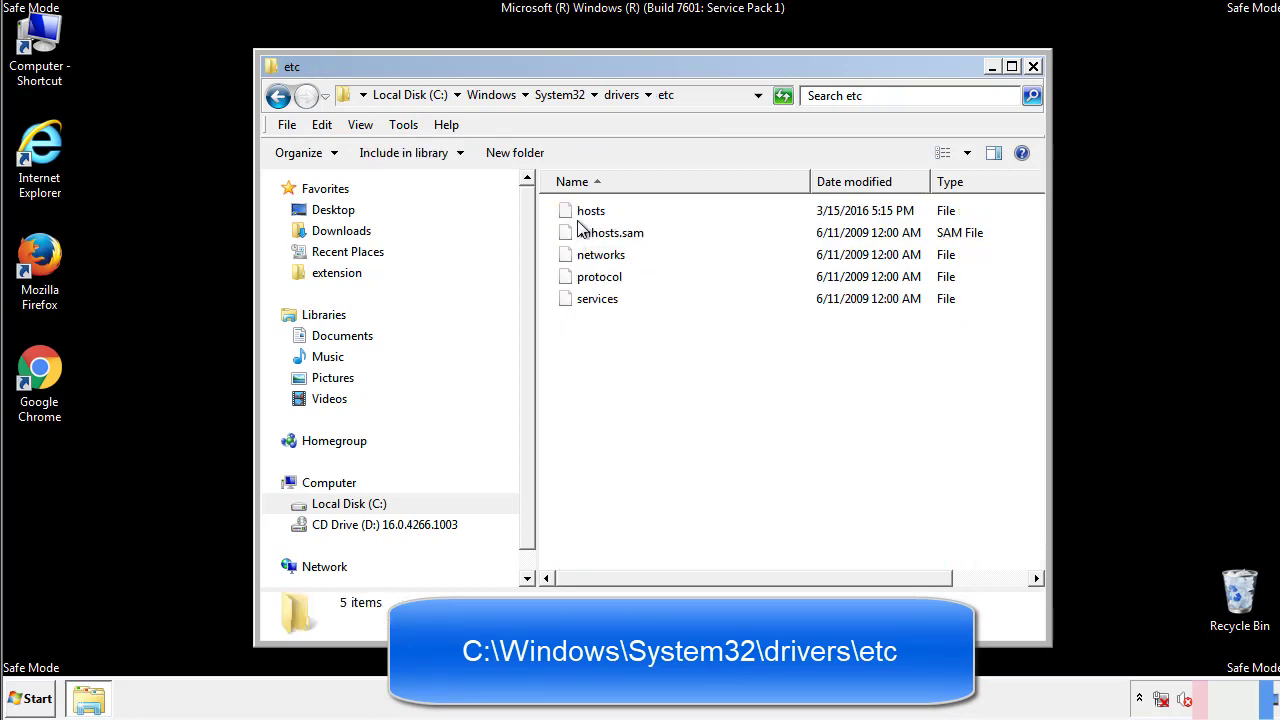
double_click(584, 213)
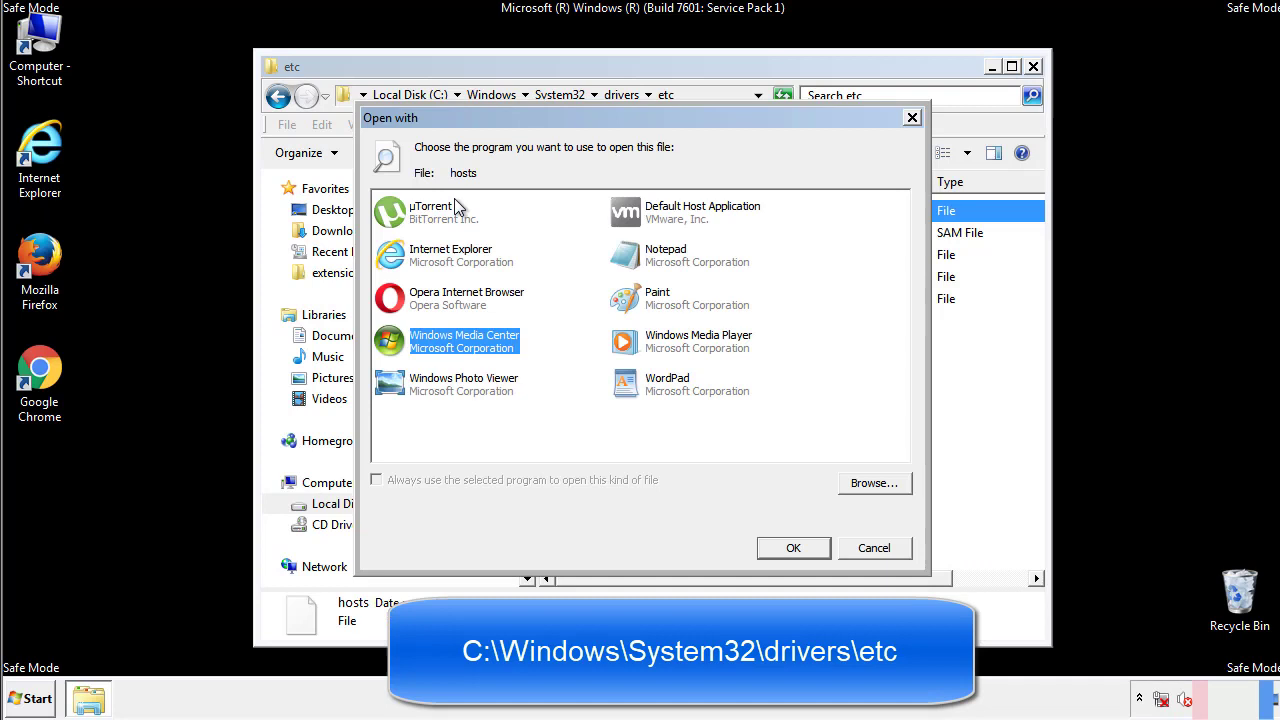
Step: Open hosts in Notepad and move its window fully on screen
click(648, 262)
click(792, 548)
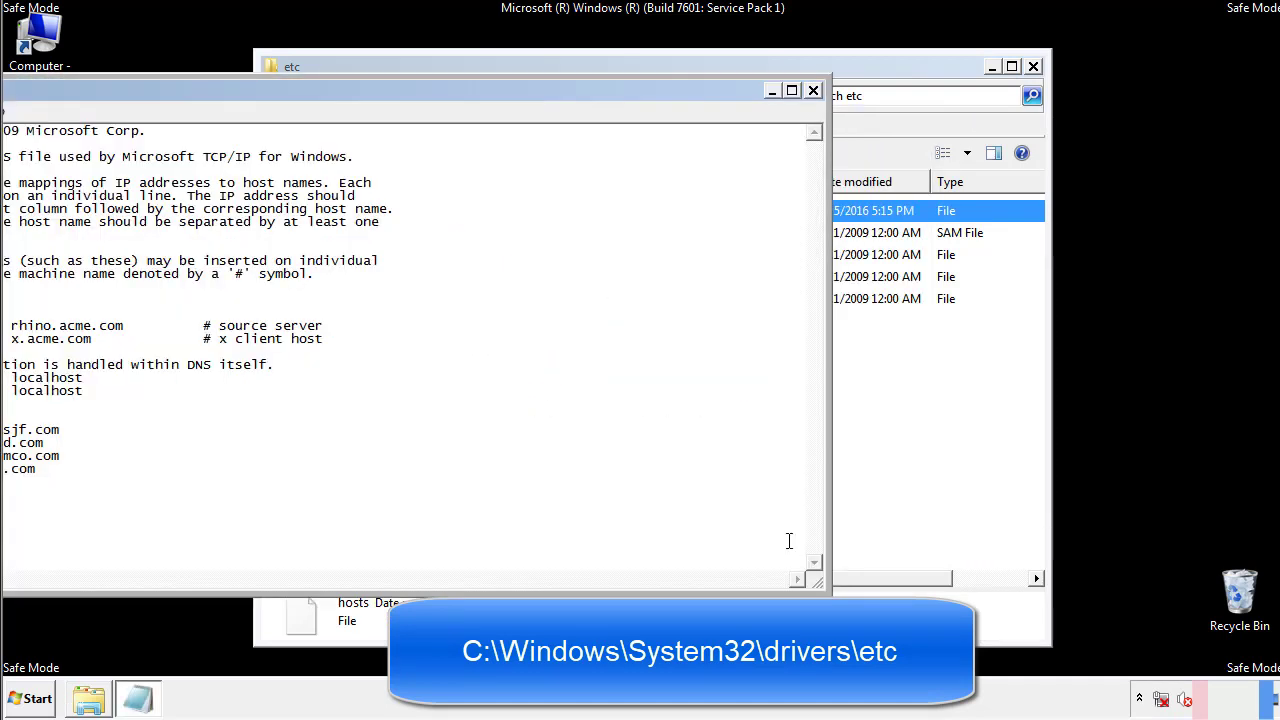
drag(528, 98, 818, 117)
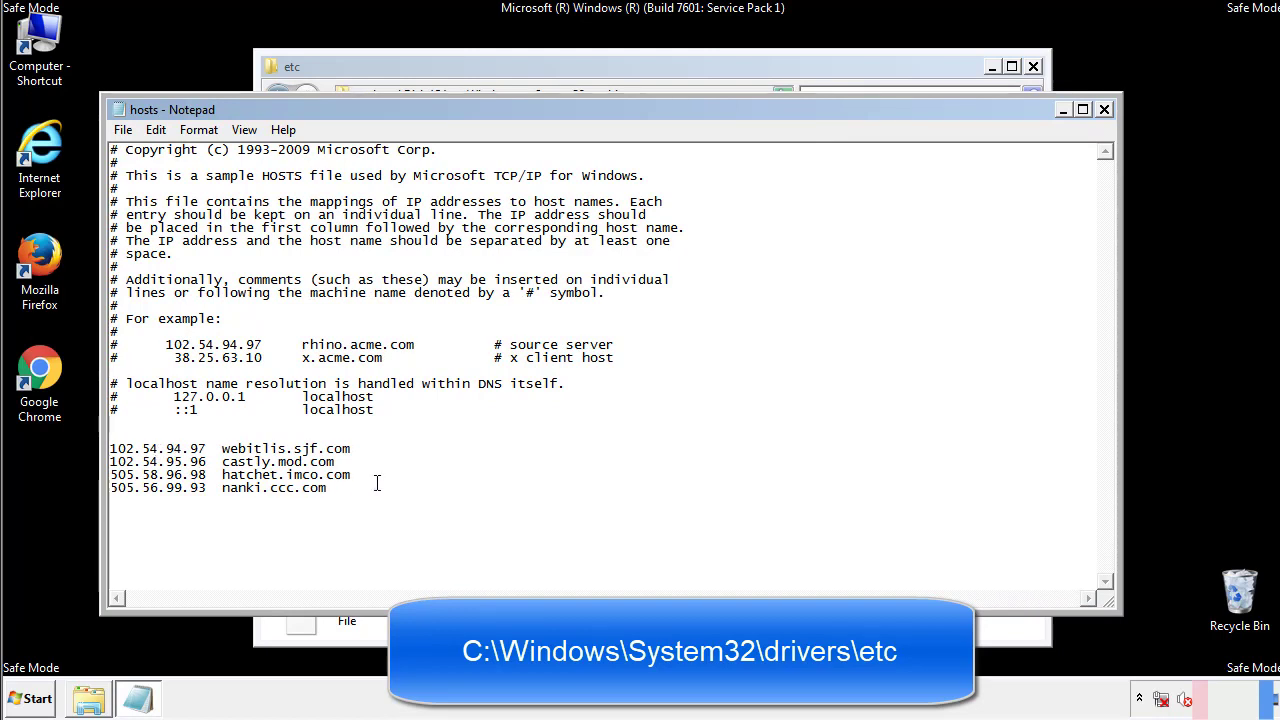
Step: Delete the four suspicious redirect entries at the end of hosts, save and close Notepad
drag(357, 490, 110, 448)
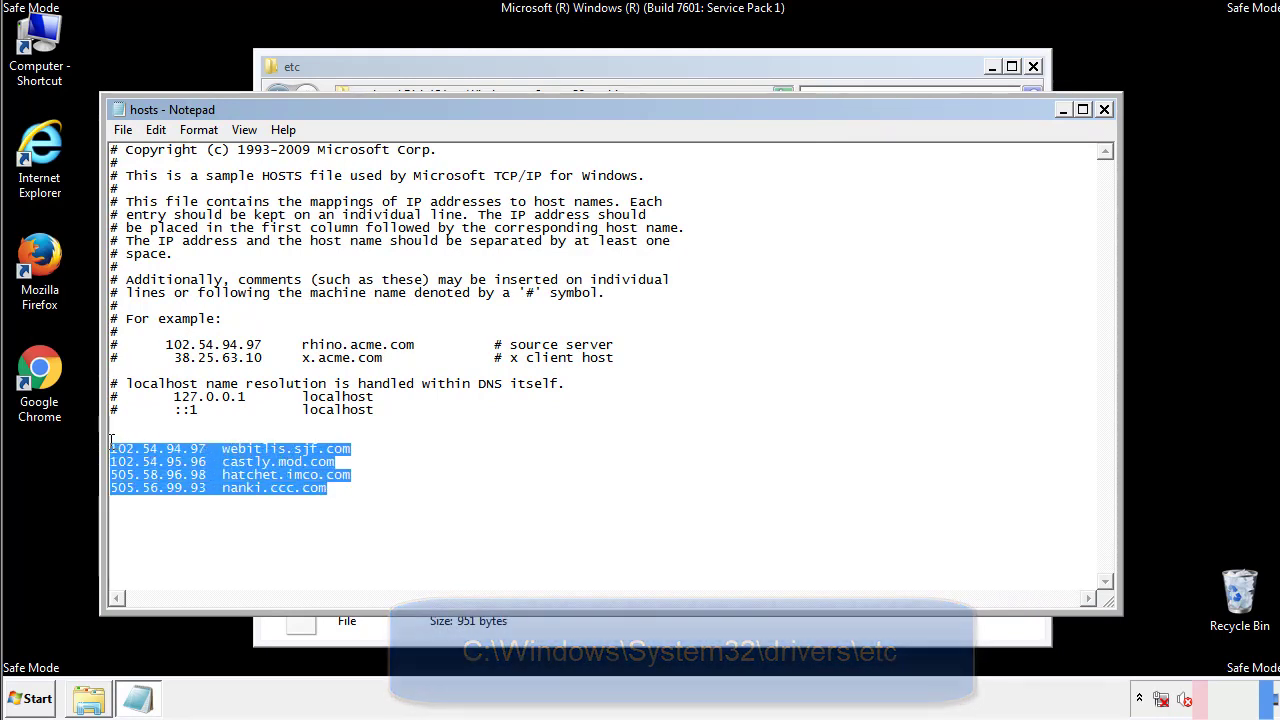
key(Delete)
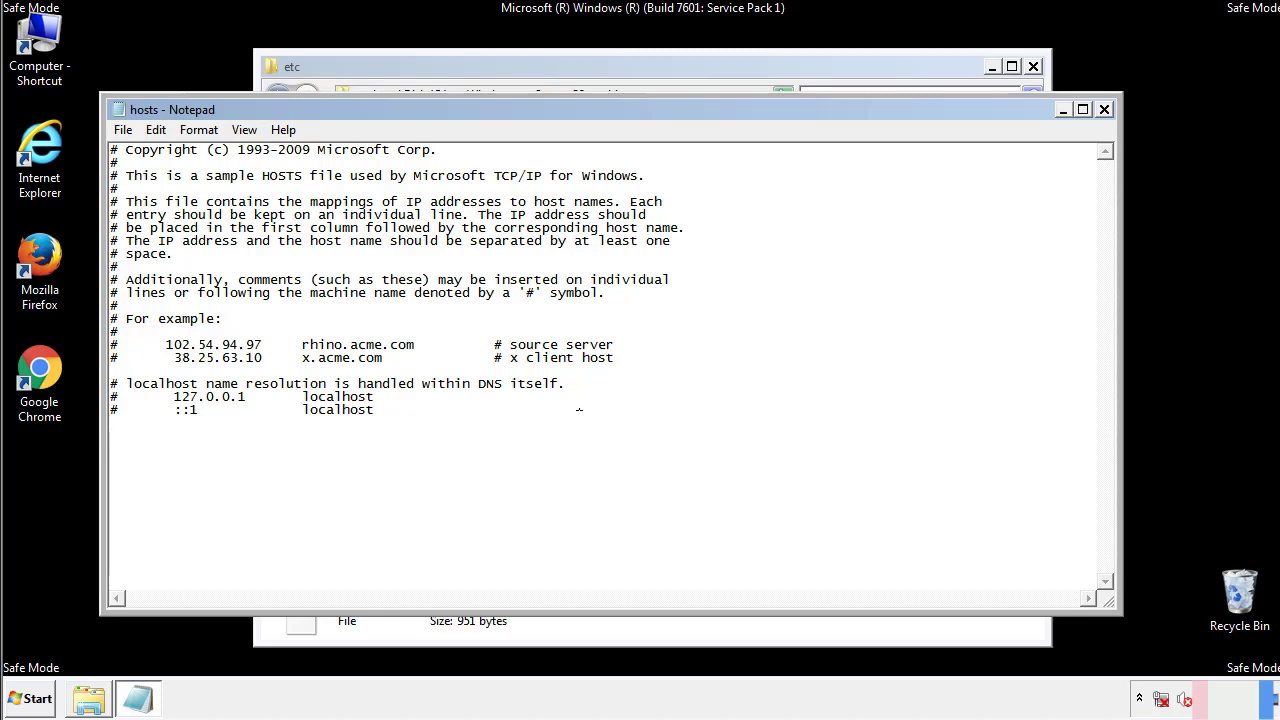
click(1105, 110)
click(564, 366)
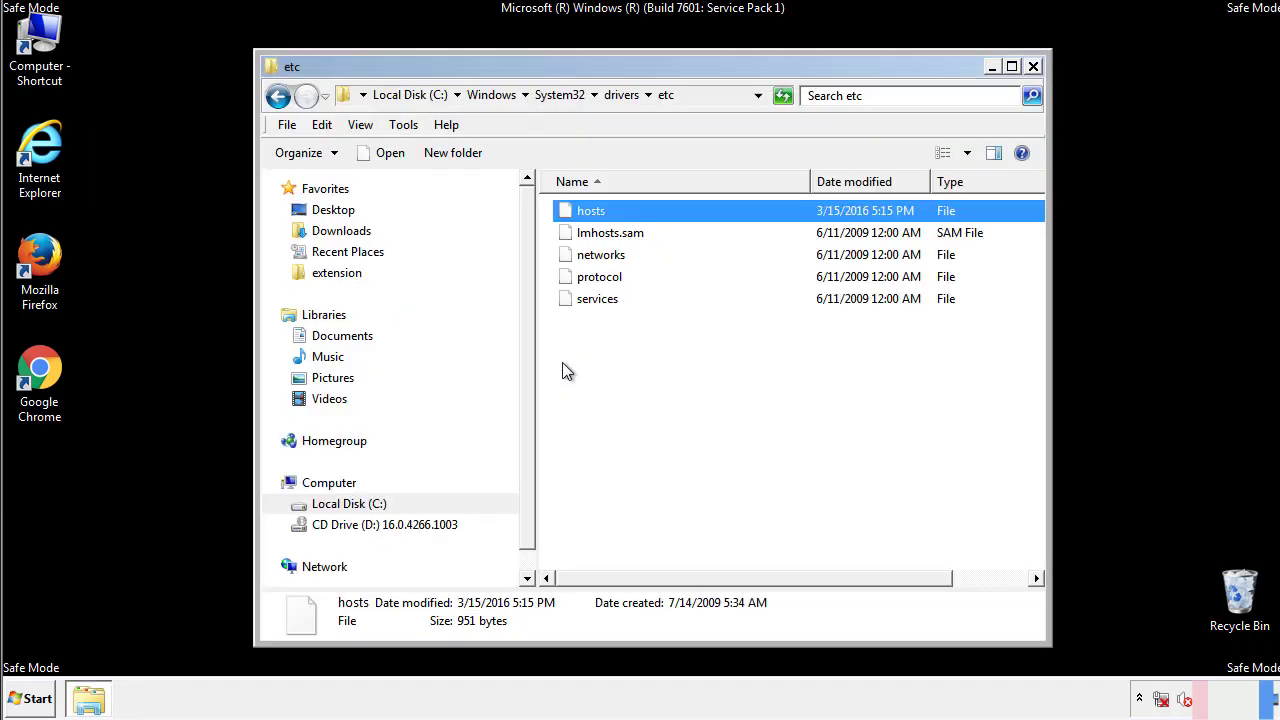
click(562, 372)
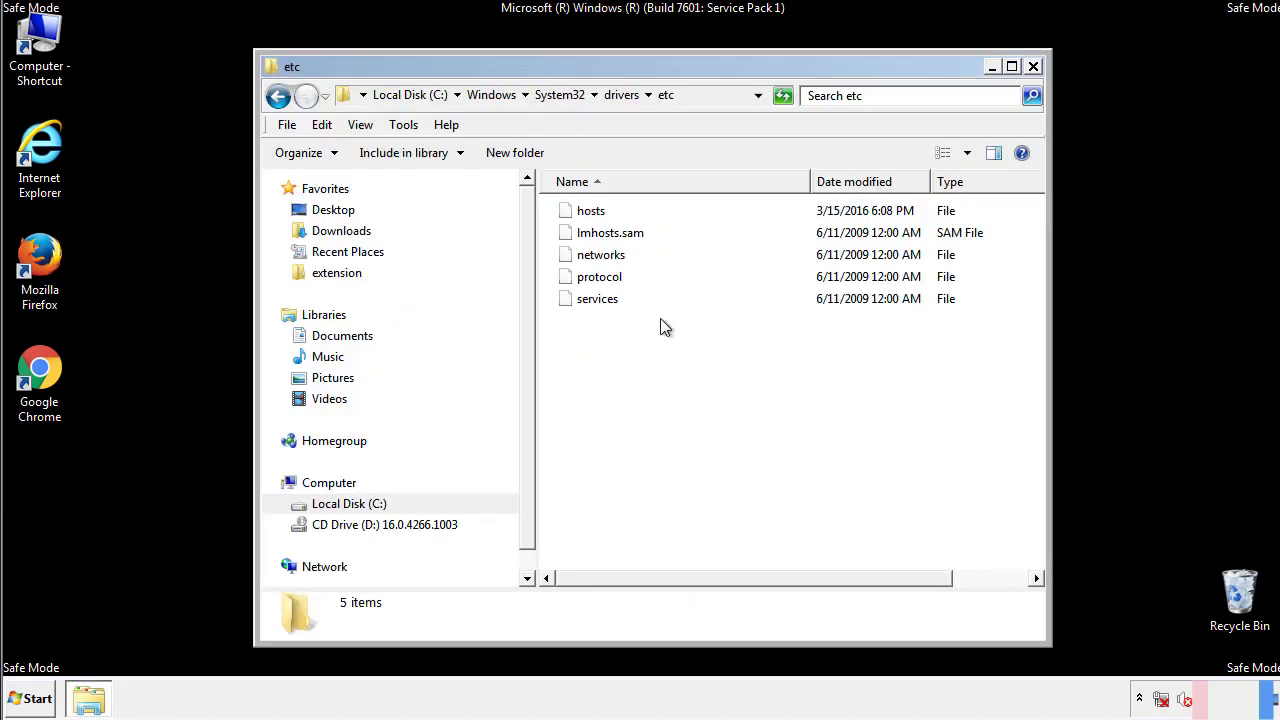
Step: Close the etc window and open the Startup folder from All Programs
click(1033, 67)
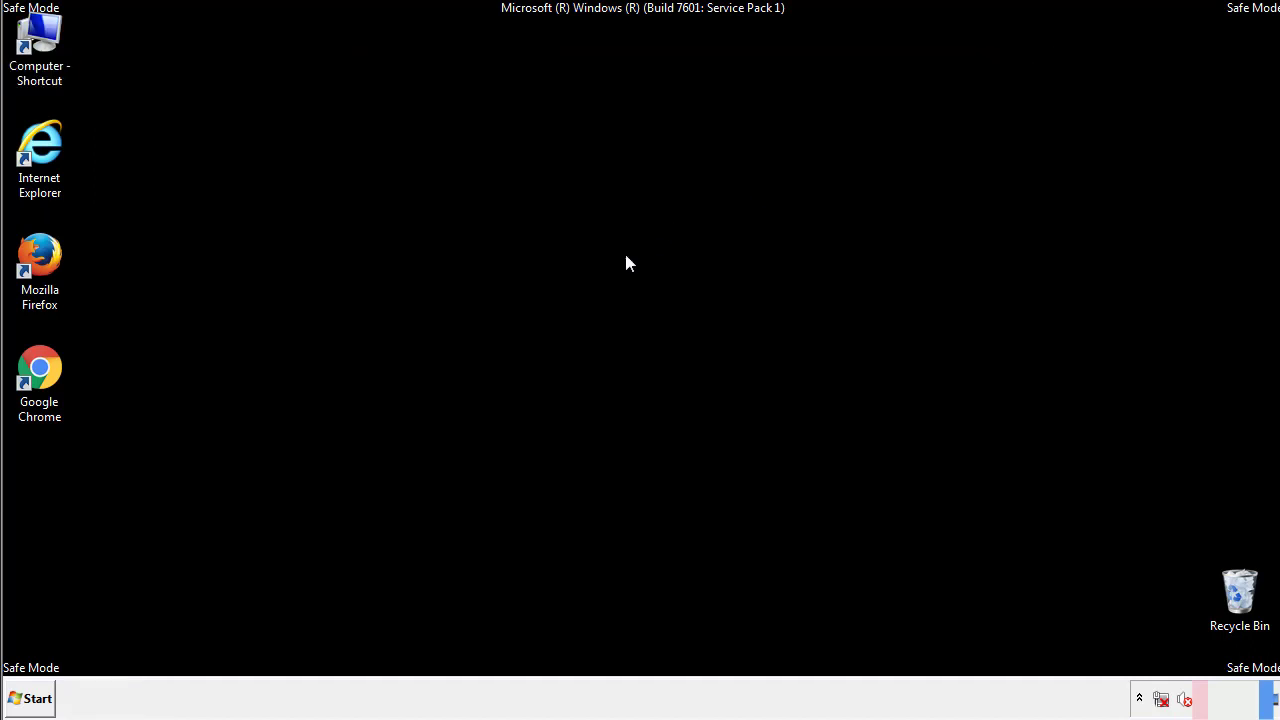
click(26, 698)
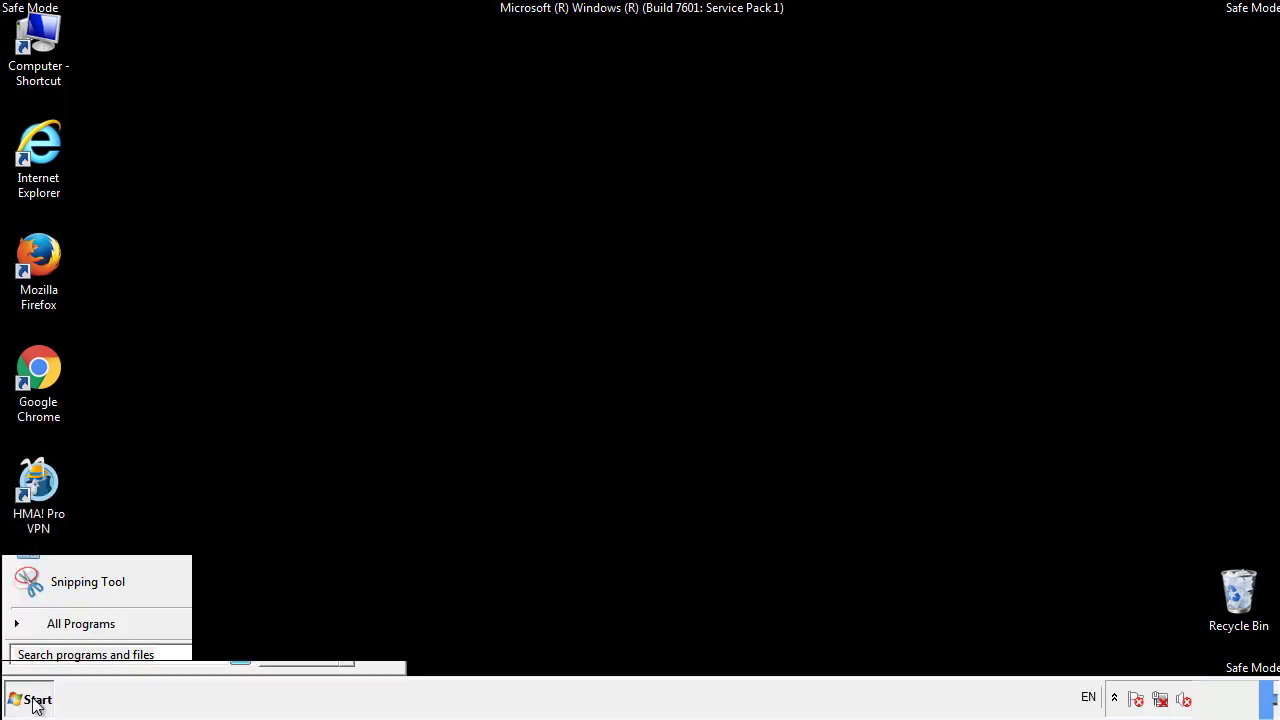
click(57, 631)
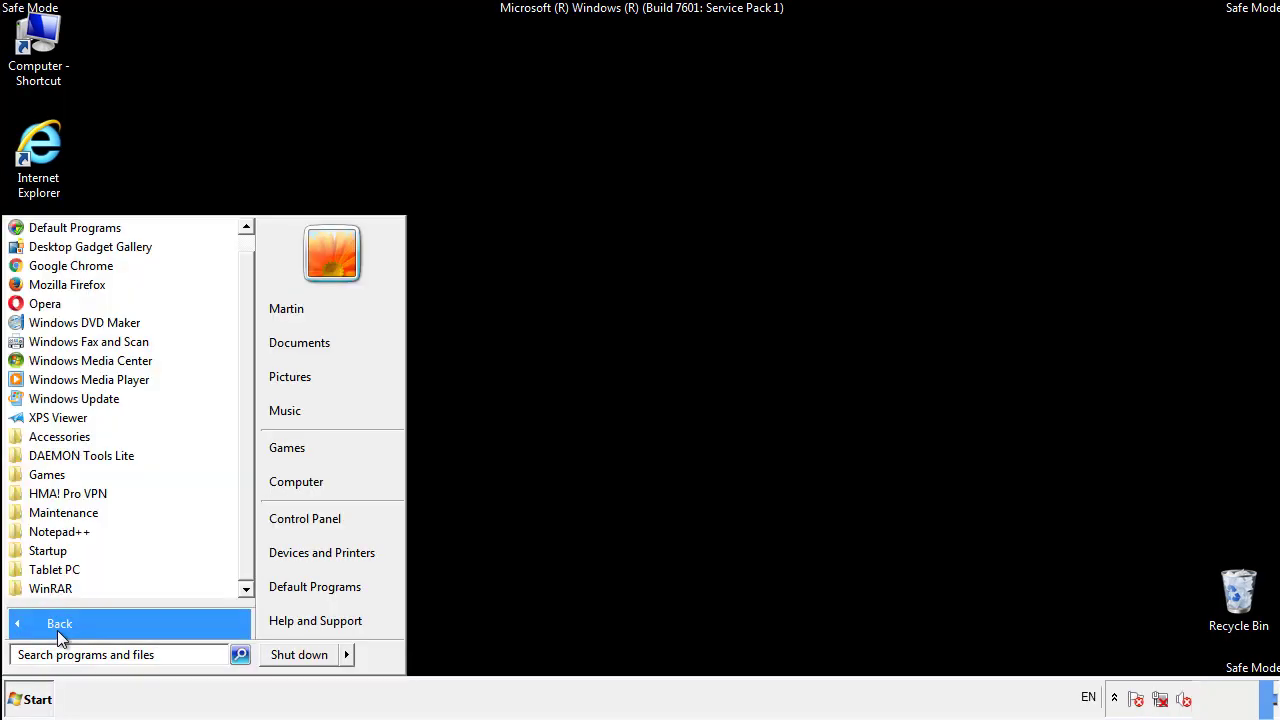
right_click(55, 551)
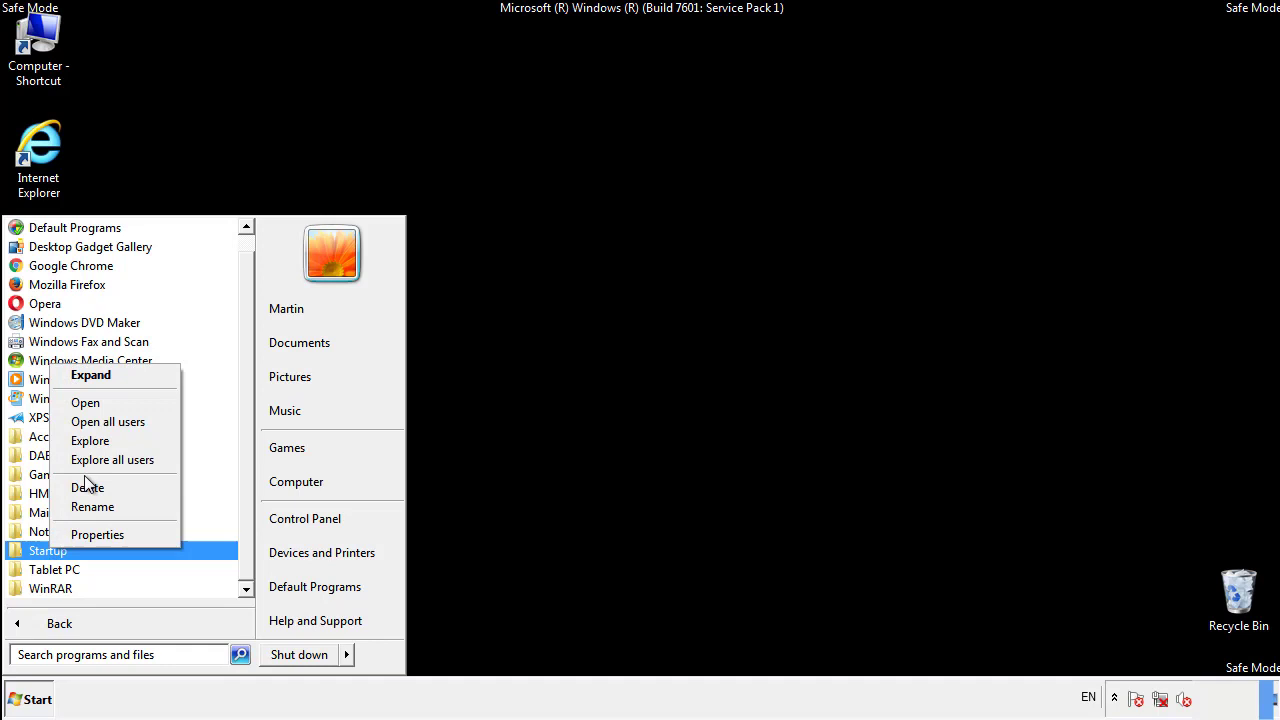
click(97, 402)
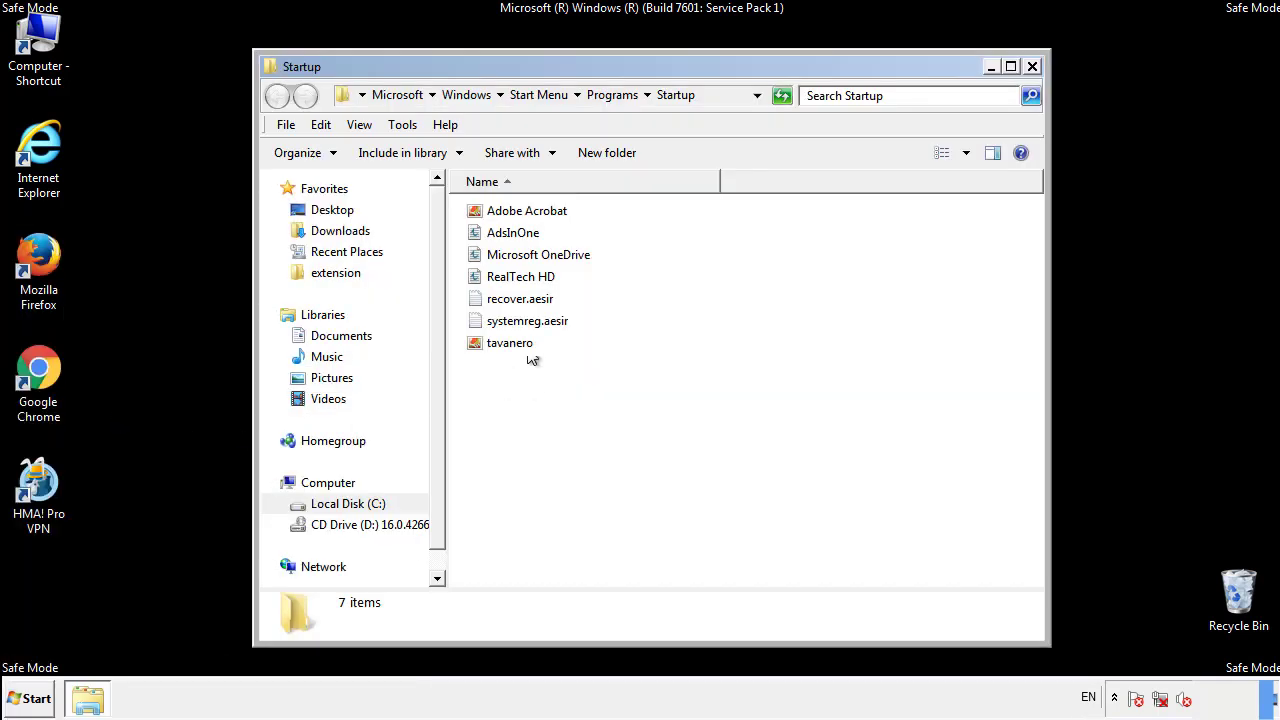
Step: Delete AdsInOne, recover.aesir, systemreg.aesir and tavanero from Startup to the Recycle Bin
click(522, 236)
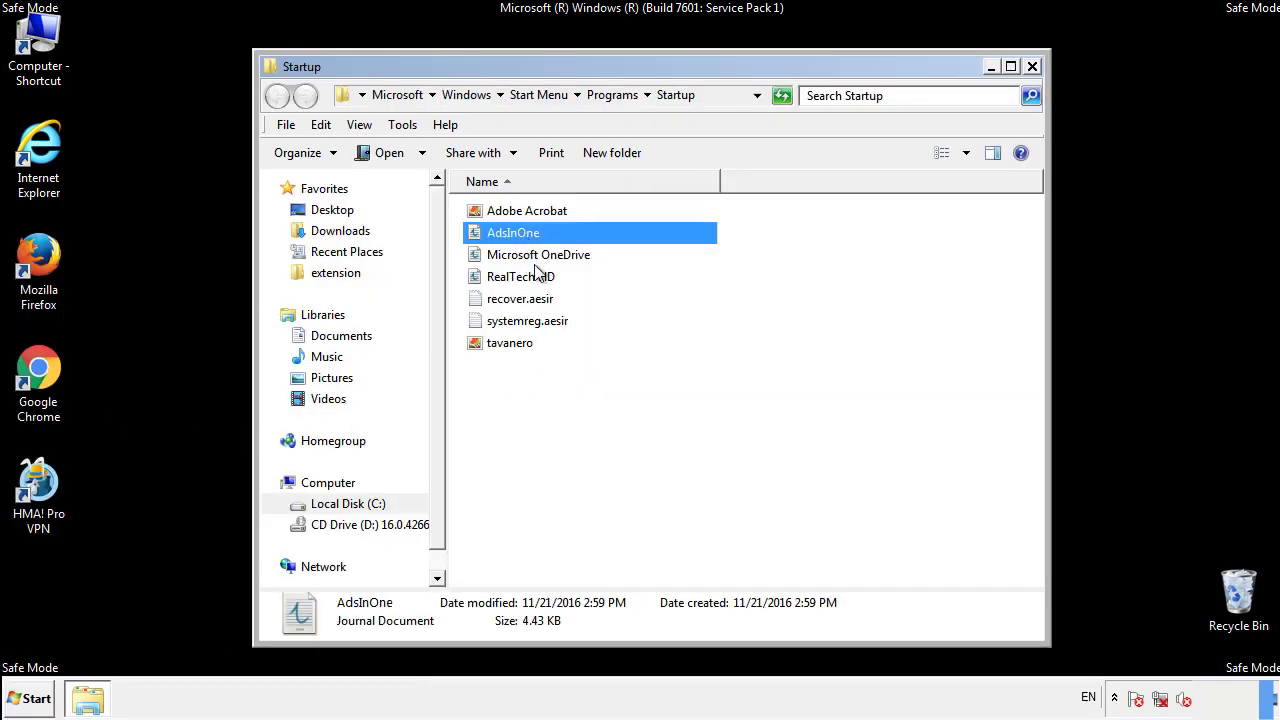
ctrl+click(528, 299)
ctrl+click(531, 321)
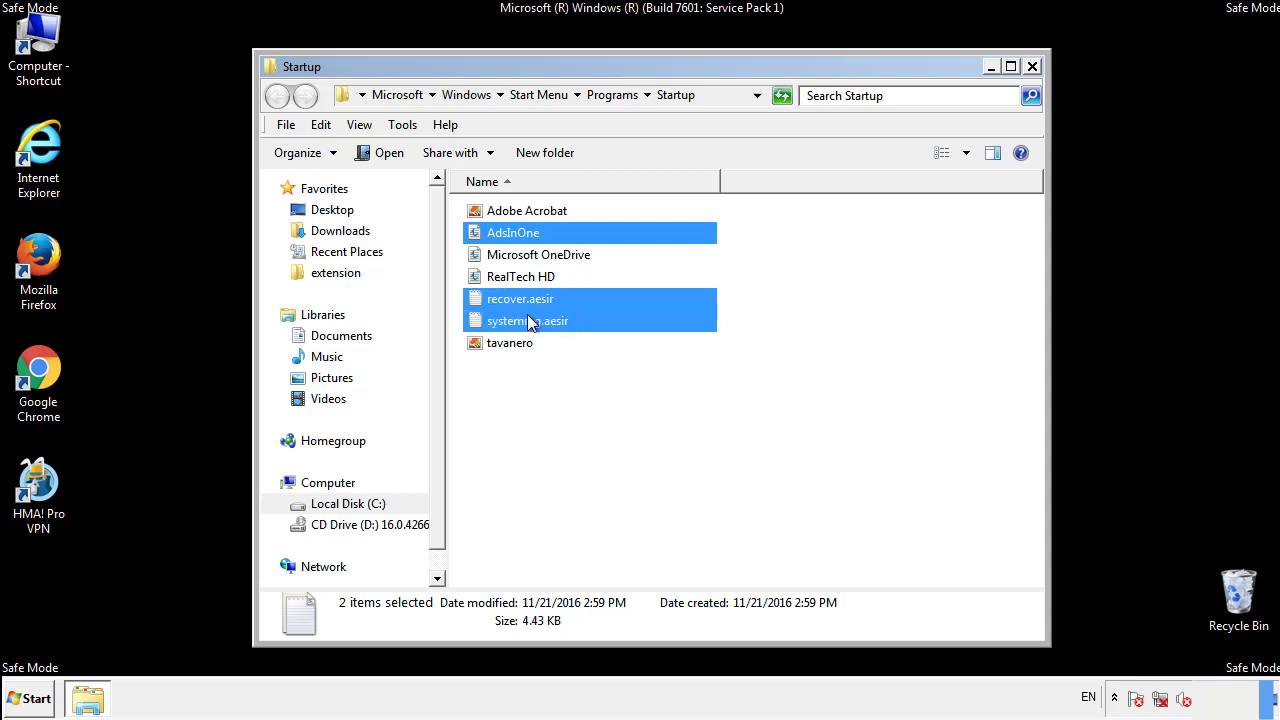
ctrl+click(512, 342)
right_click(506, 344)
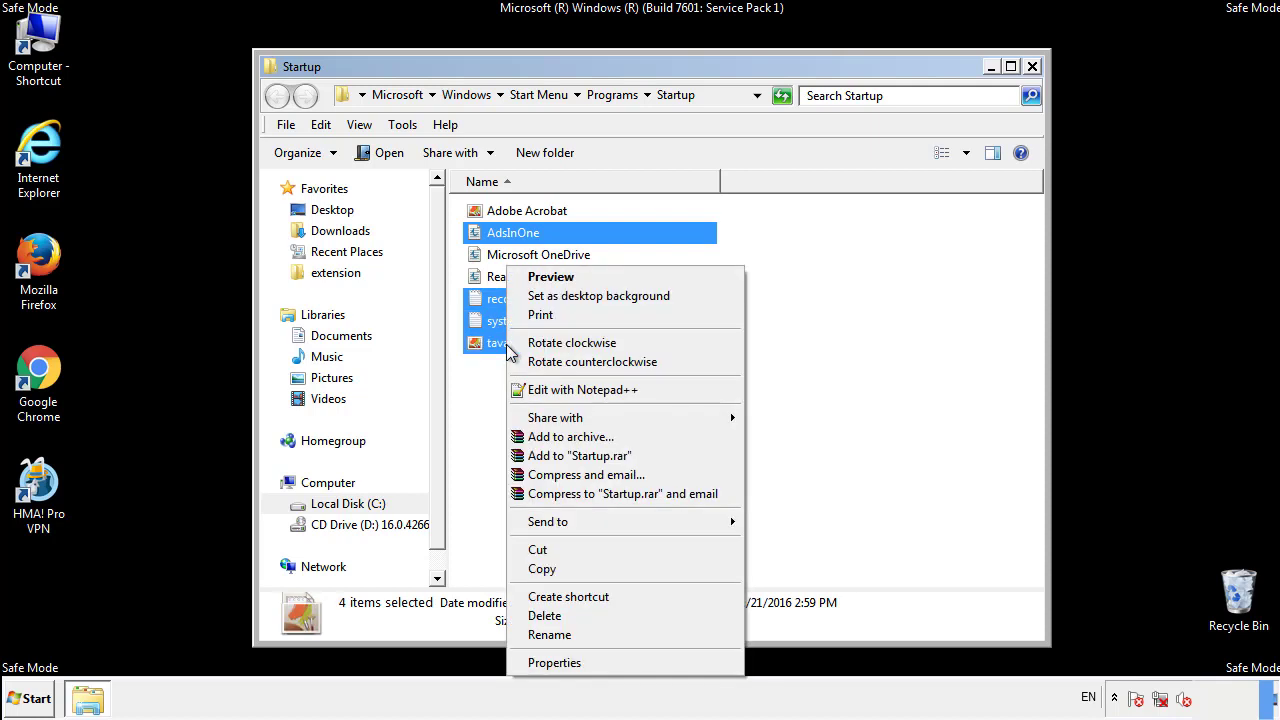
click(538, 615)
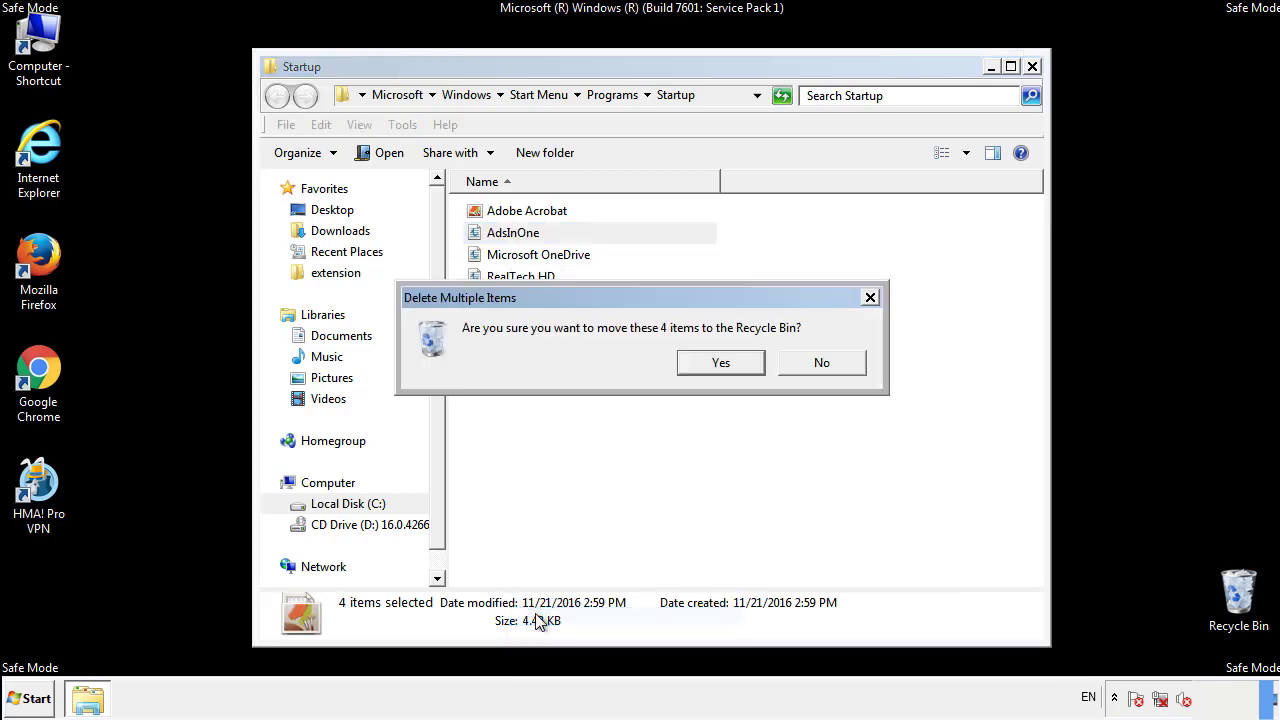
click(712, 366)
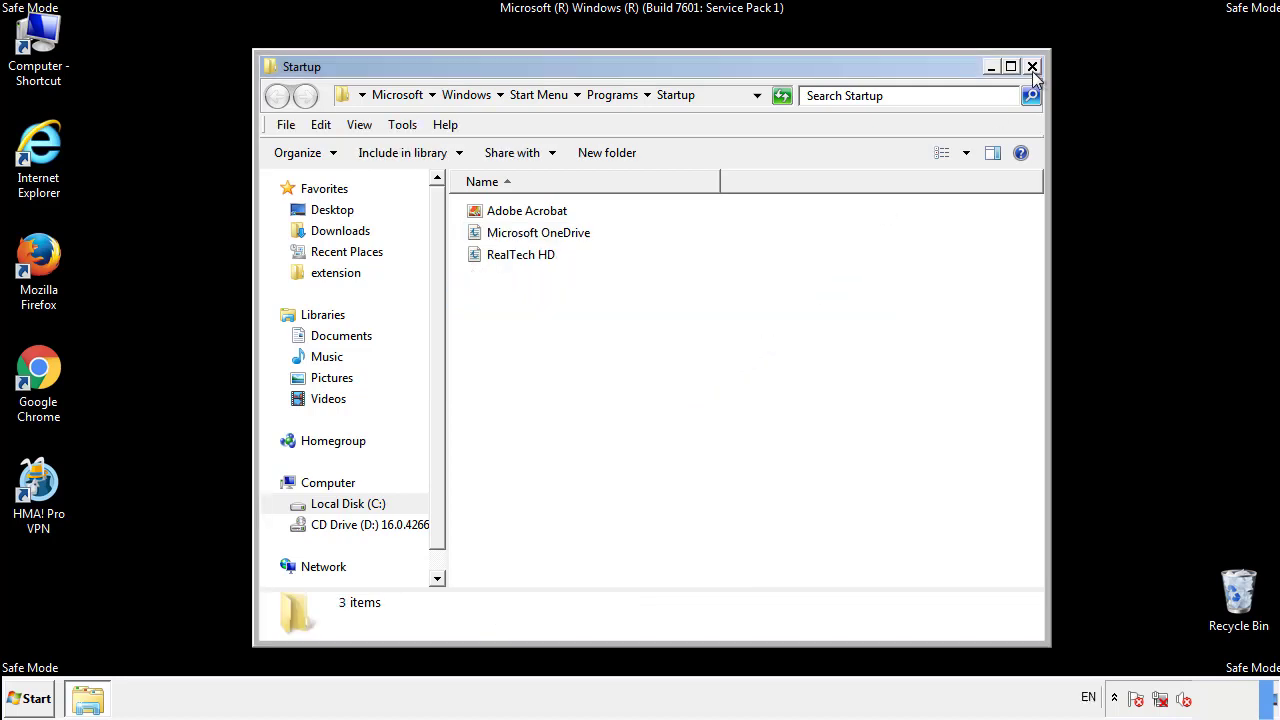
Step: Close the Startup window and launch regedit from the Start menu
click(1032, 67)
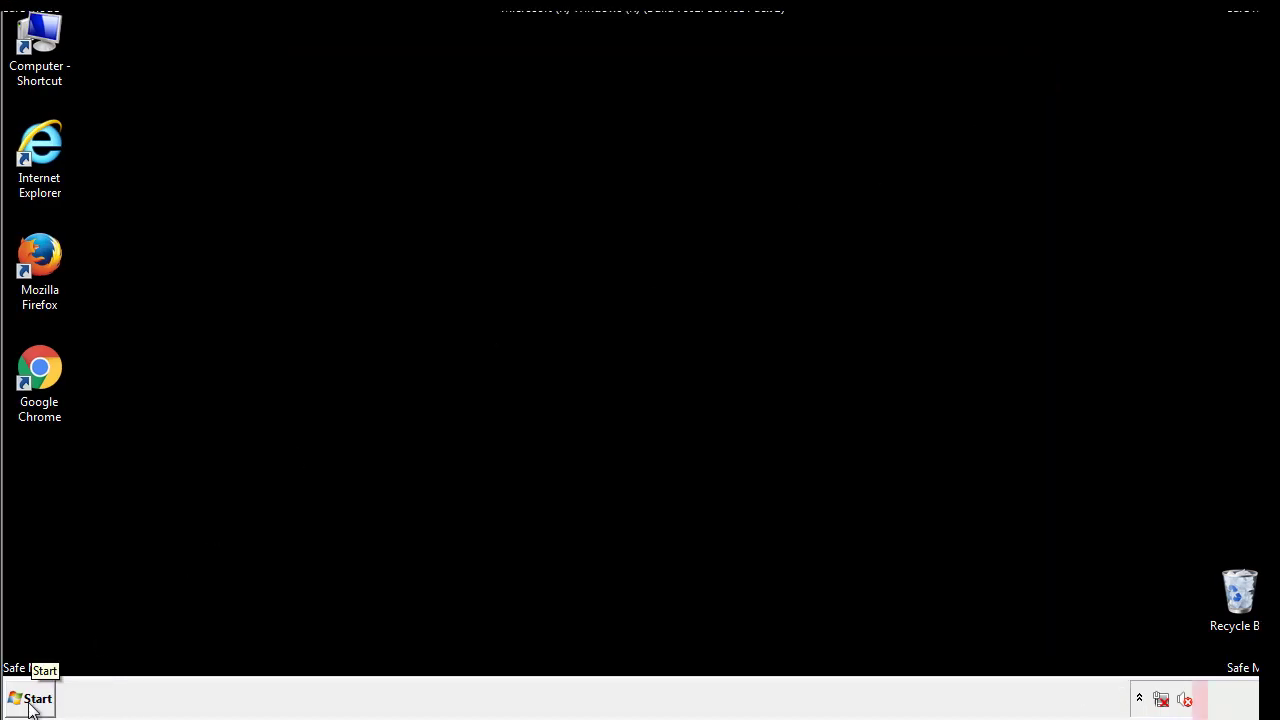
click(30, 699)
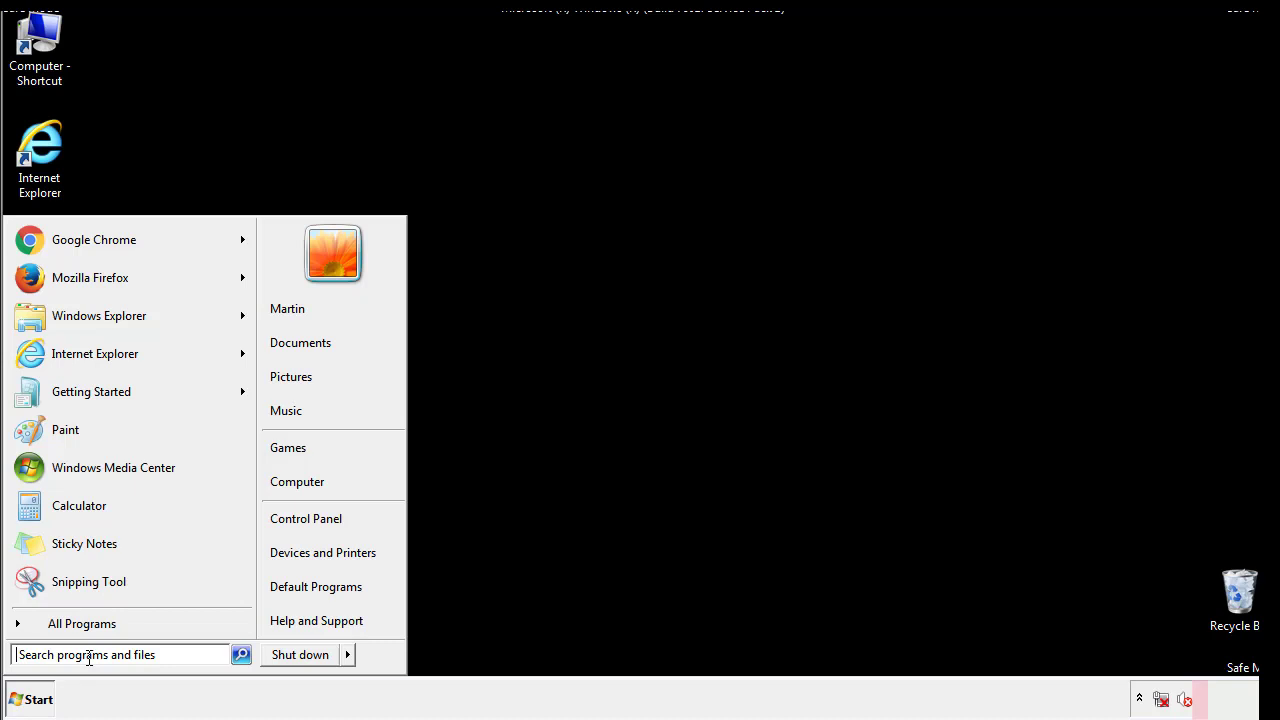
text(reged)
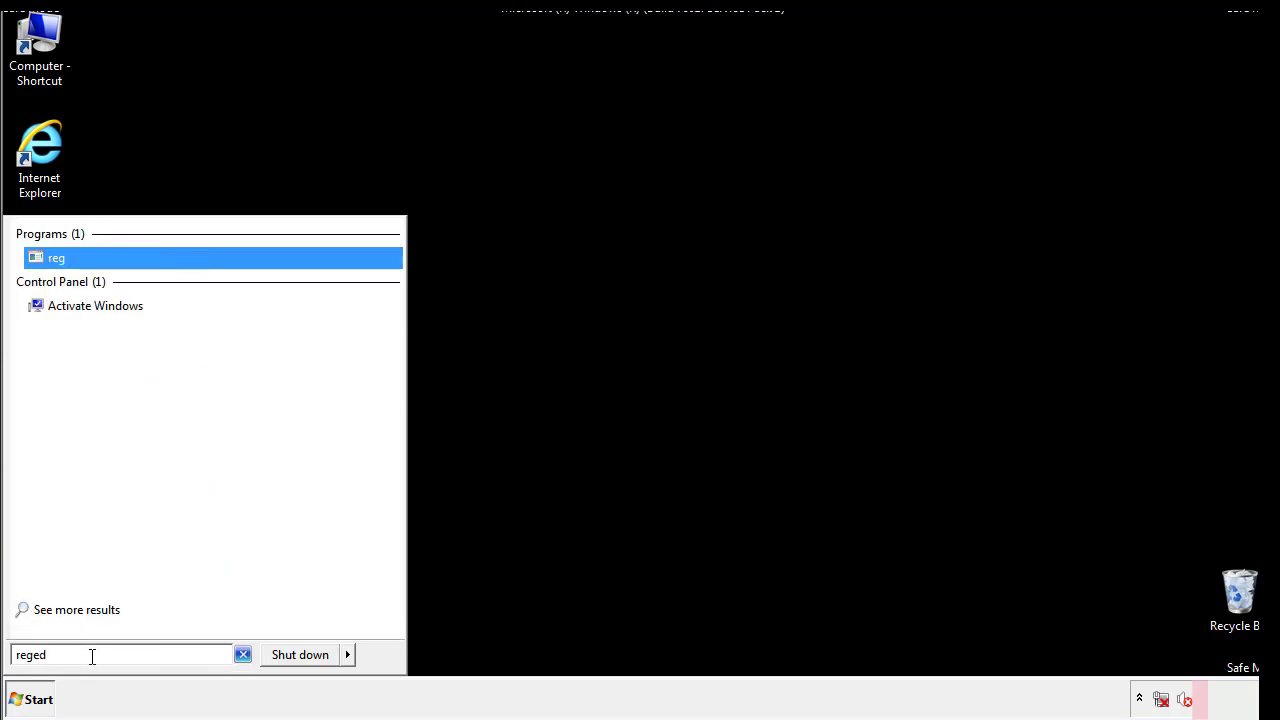
text(it)
key(Return)
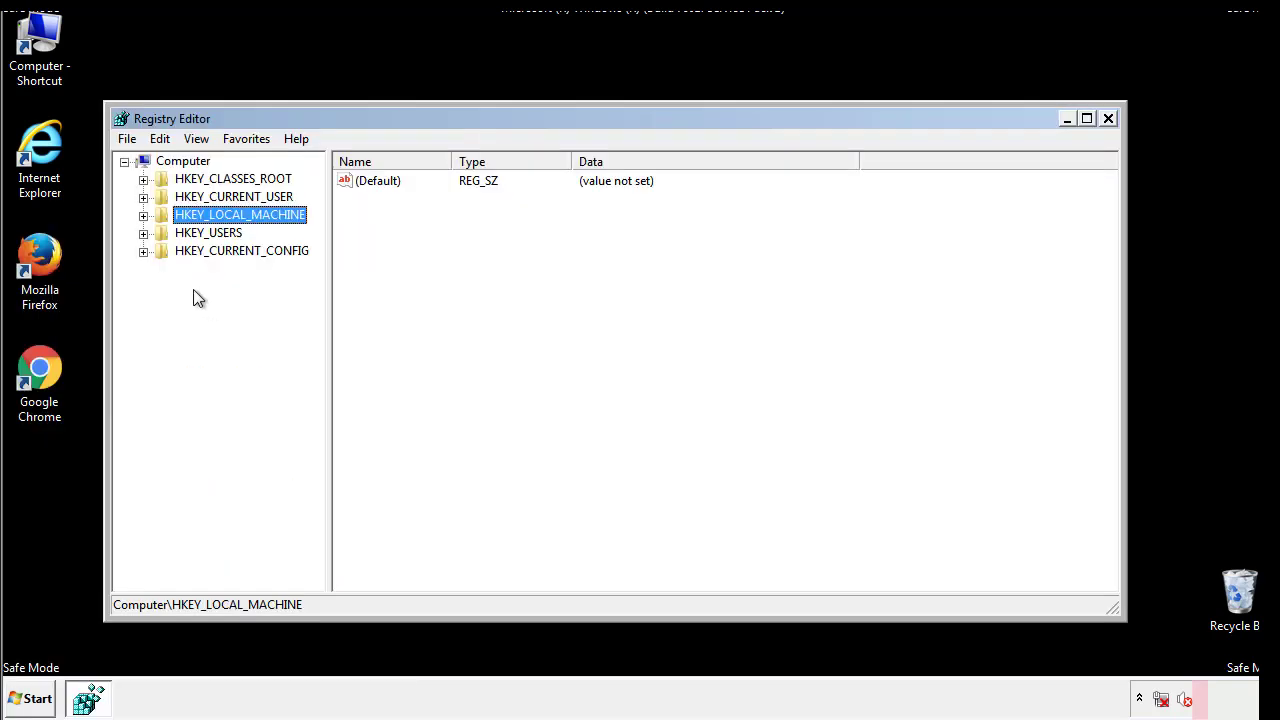
Step: Expand HKLM > SOFTWARE > Microsoft > Windows > CurrentVersion and select the Run key
click(143, 216)
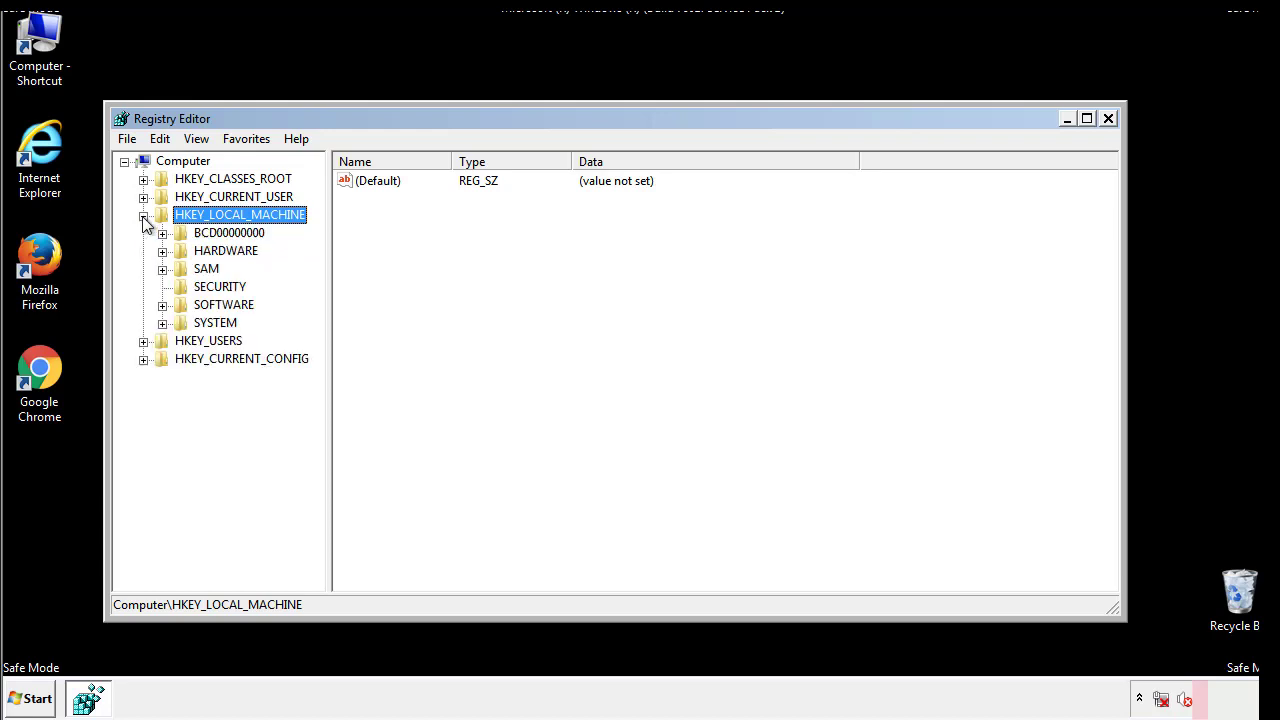
click(162, 305)
drag(315, 295, 317, 331)
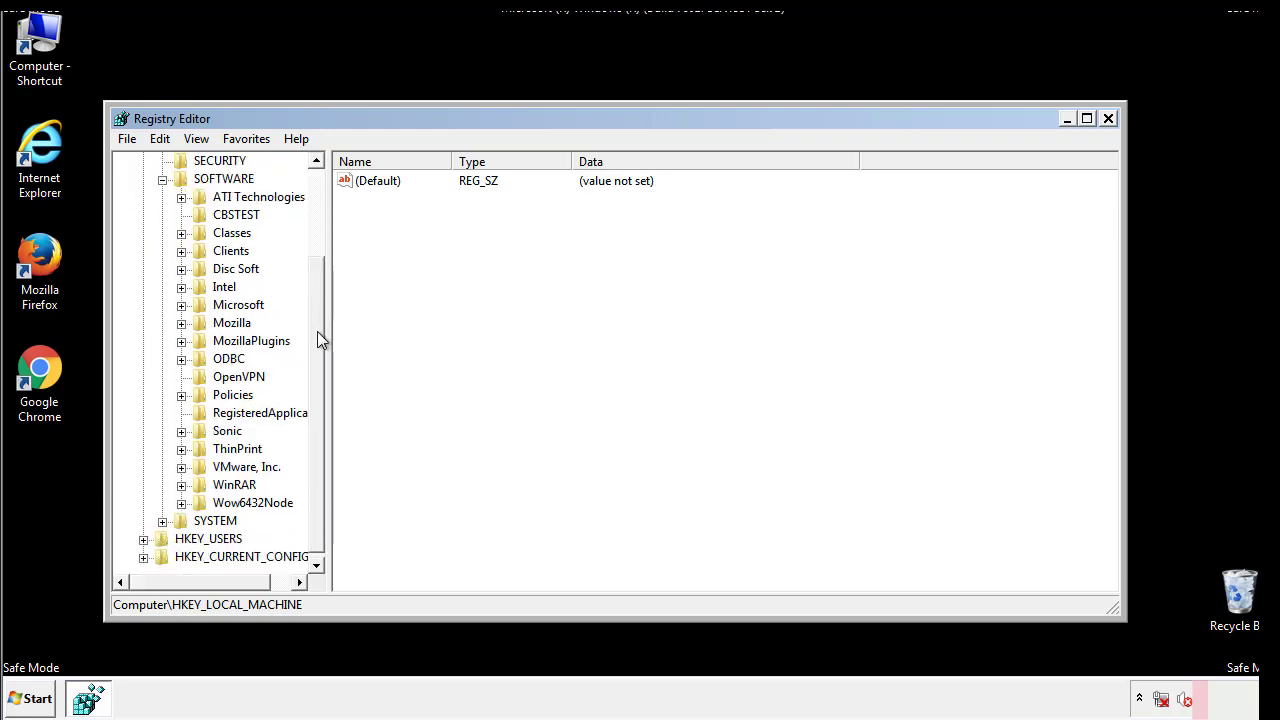
click(181, 305)
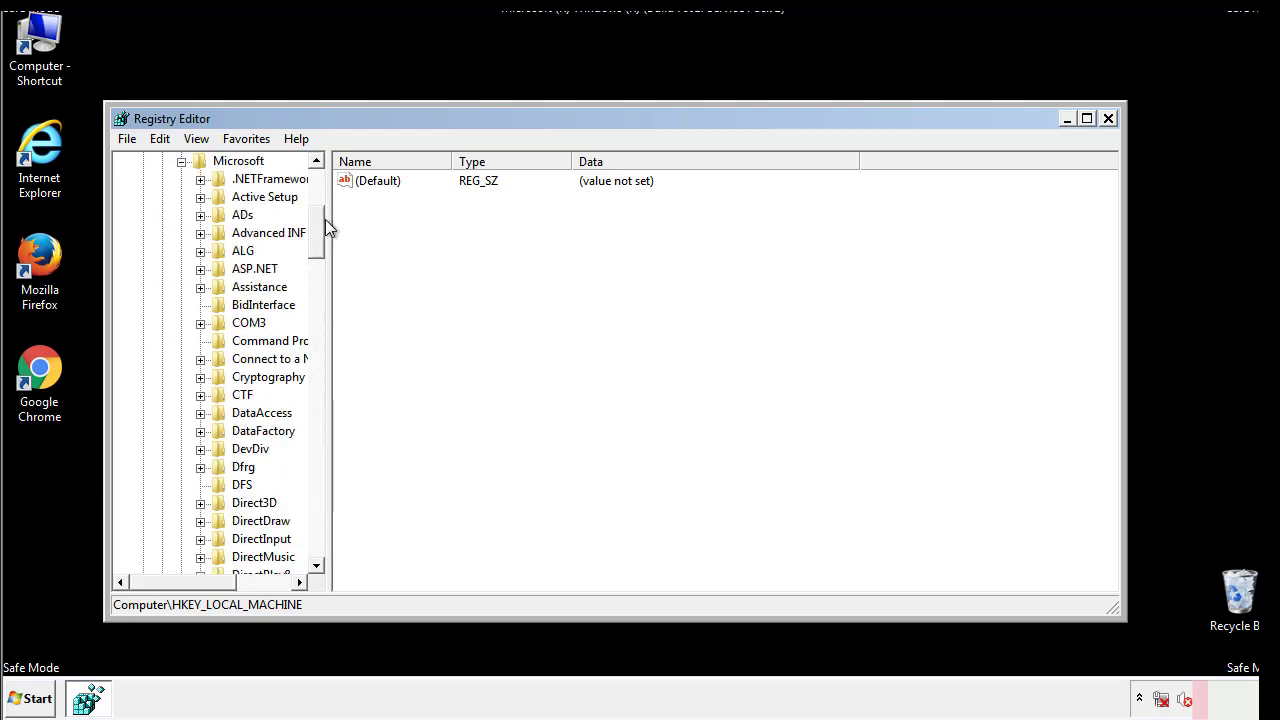
drag(315, 245, 317, 515)
click(201, 305)
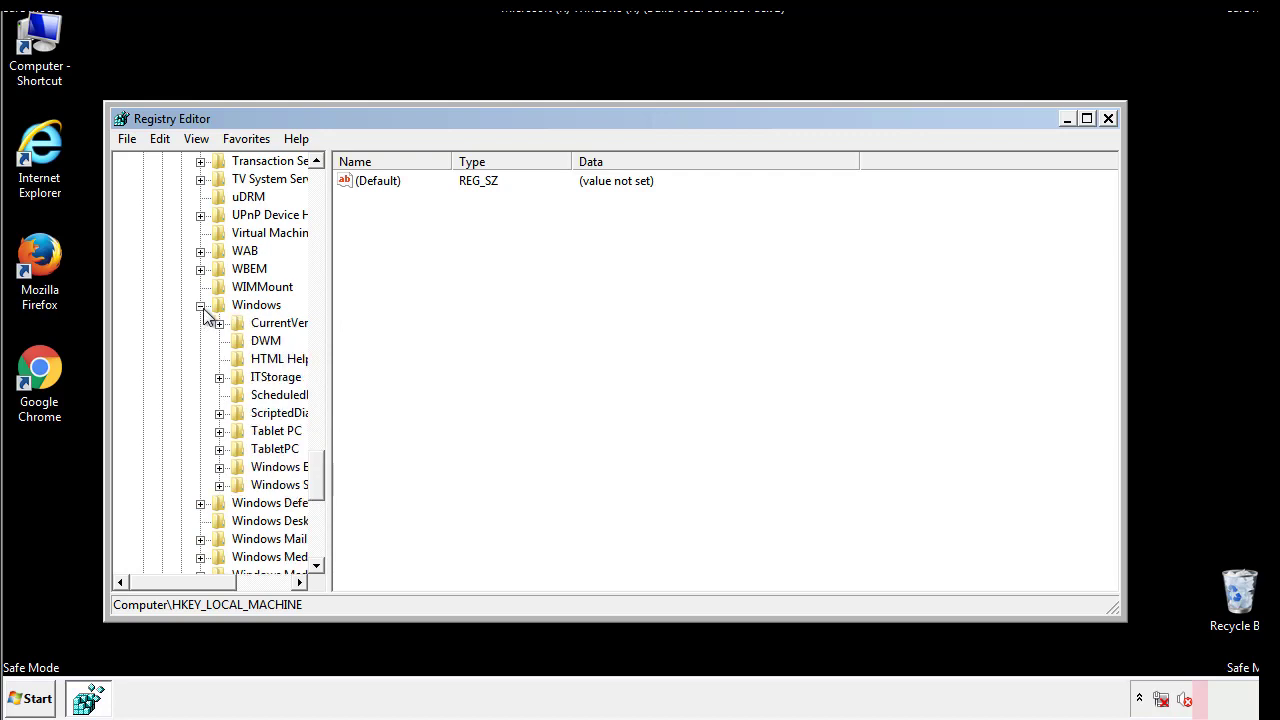
drag(175, 584, 204, 587)
click(168, 323)
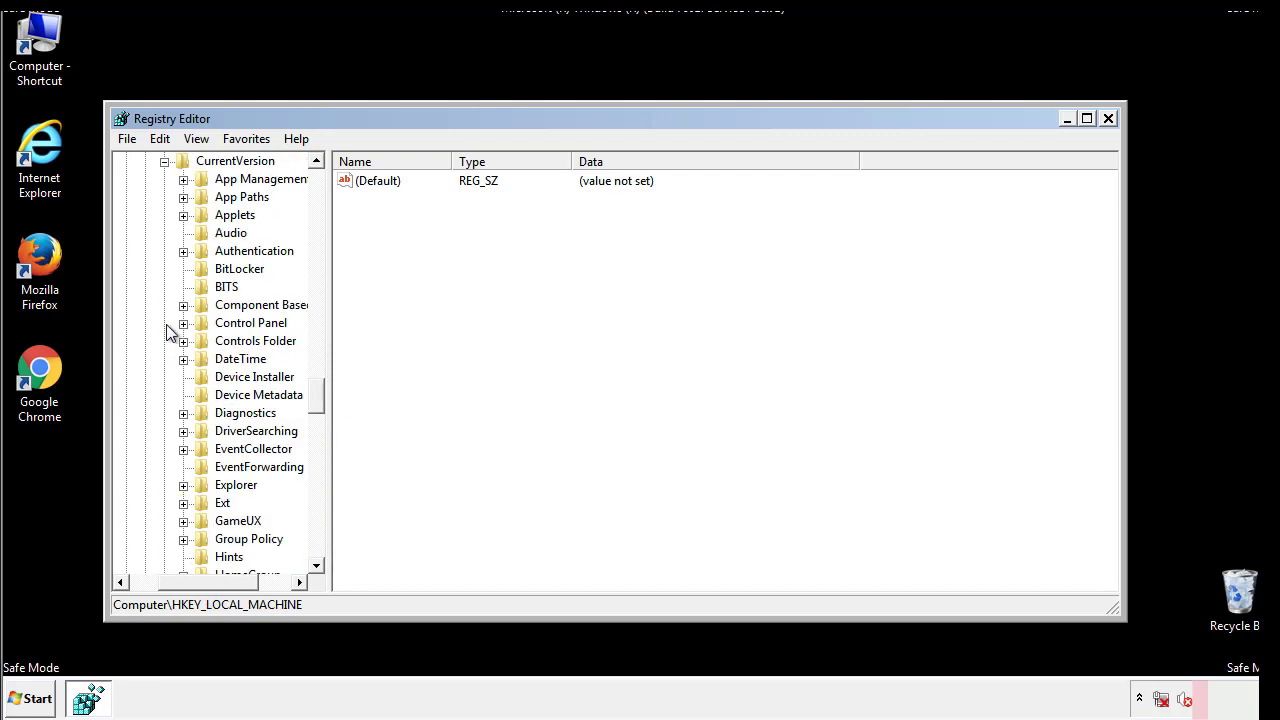
drag(325, 395, 318, 463)
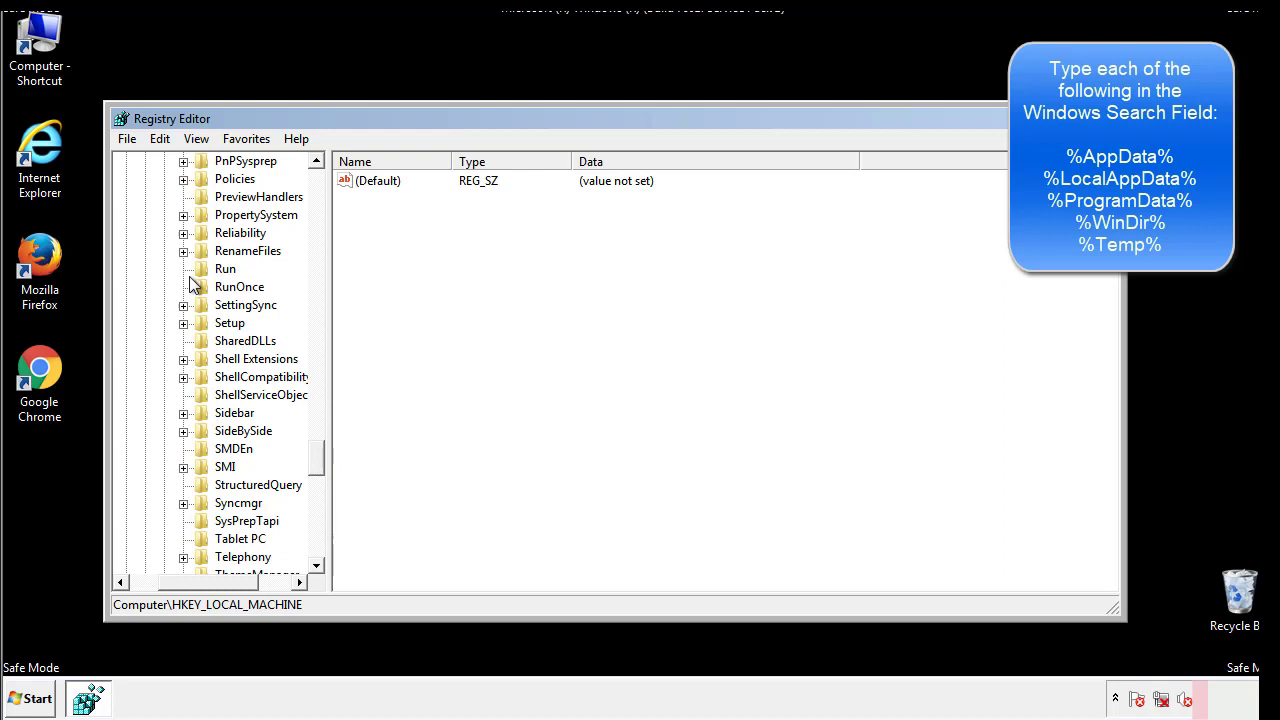
click(212, 271)
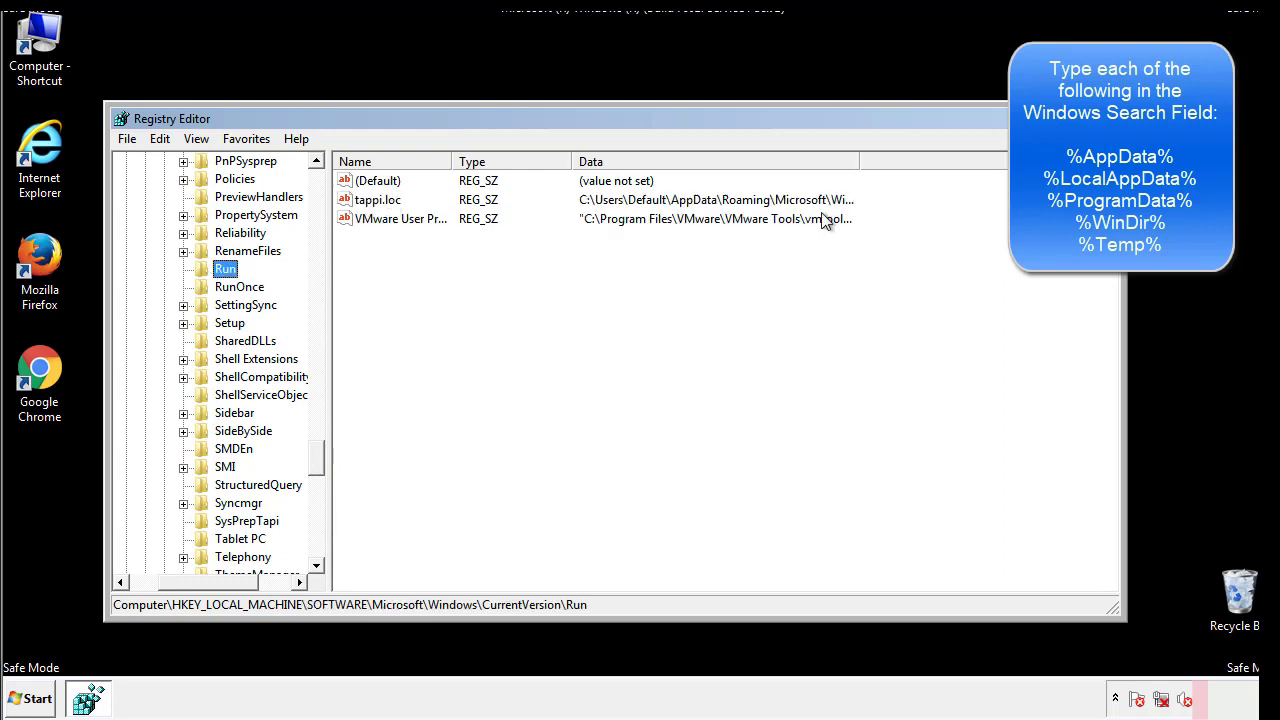
Step: Delete the tappi.loc value from the HKLM Run key and confirm the deletion
click(381, 210)
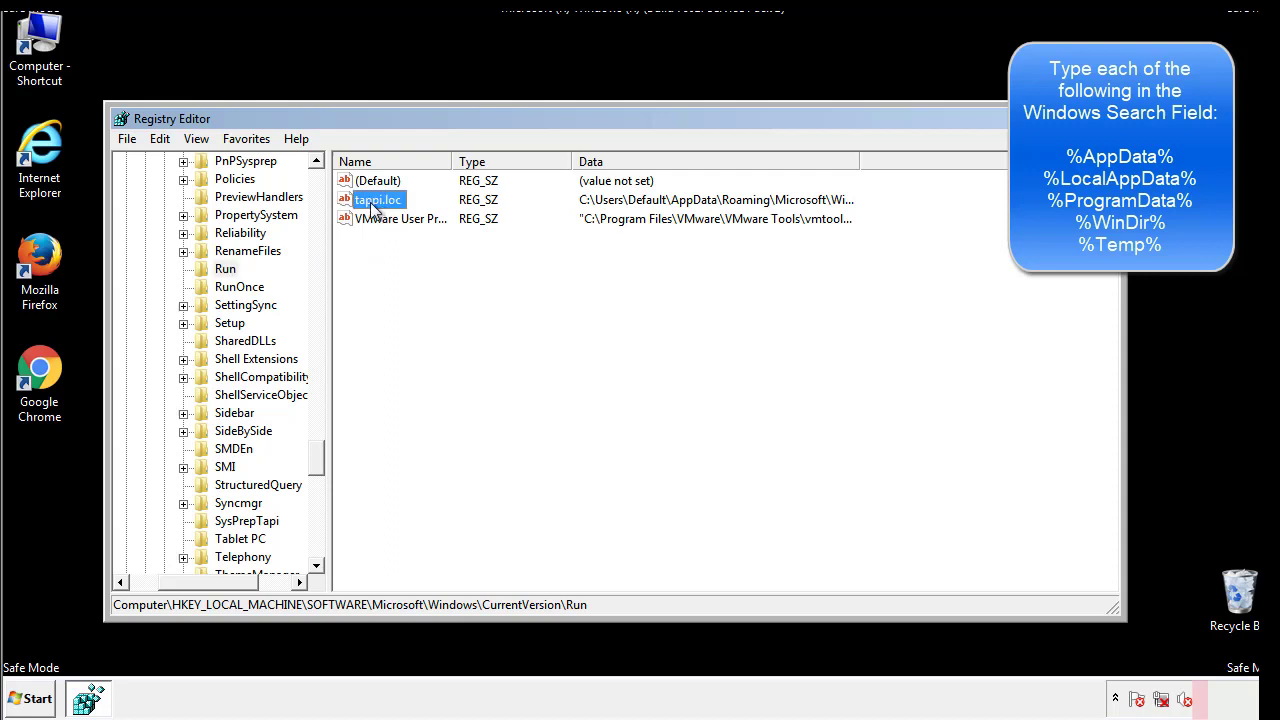
right_click(370, 203)
click(400, 260)
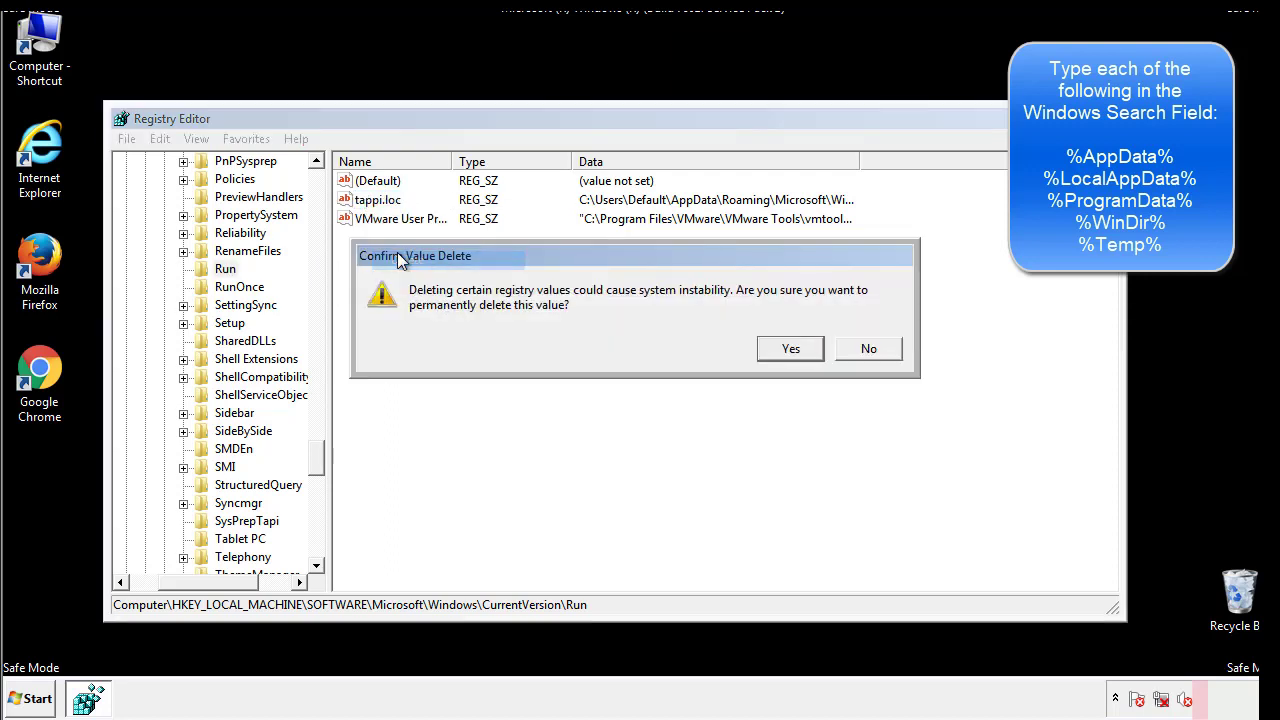
click(778, 350)
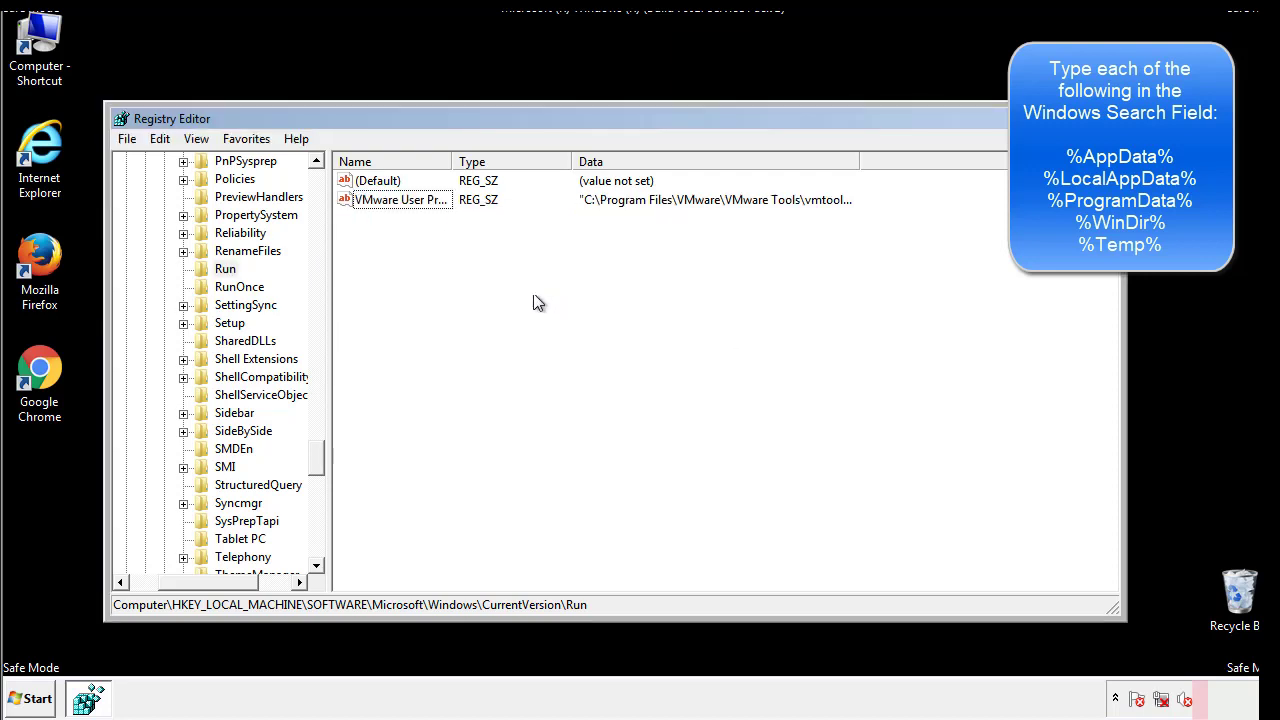
drag(314, 457, 316, 545)
drag(214, 588, 165, 590)
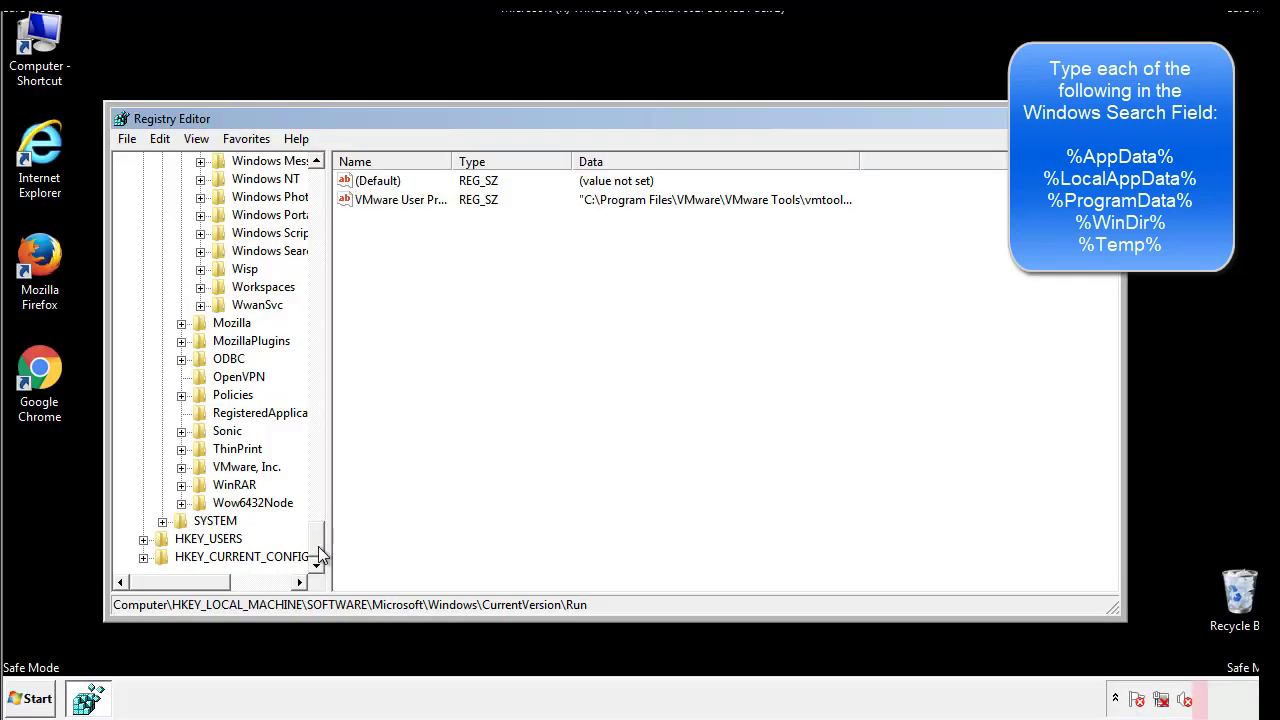
drag(318, 548, 326, 190)
Step: Collapse HKLM and expand HKCU > Software > Microsoft > Windows > CurrentVersion
click(144, 214)
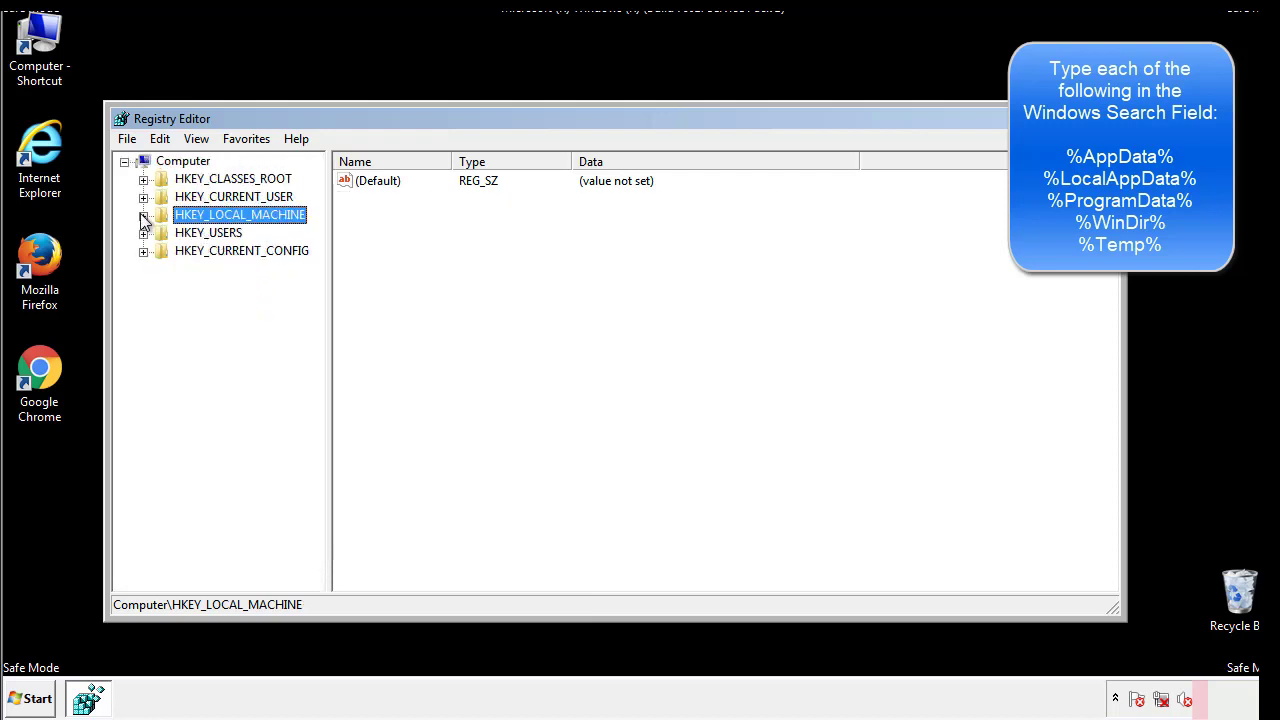
click(144, 197)
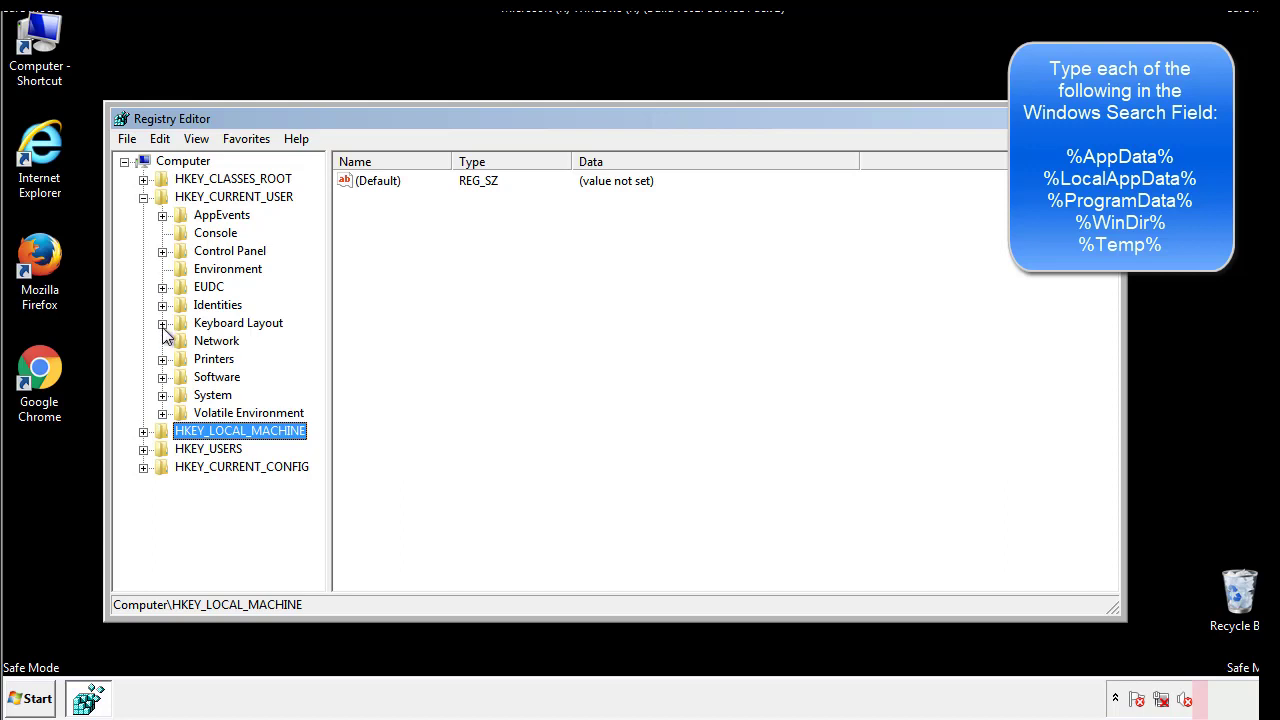
click(163, 378)
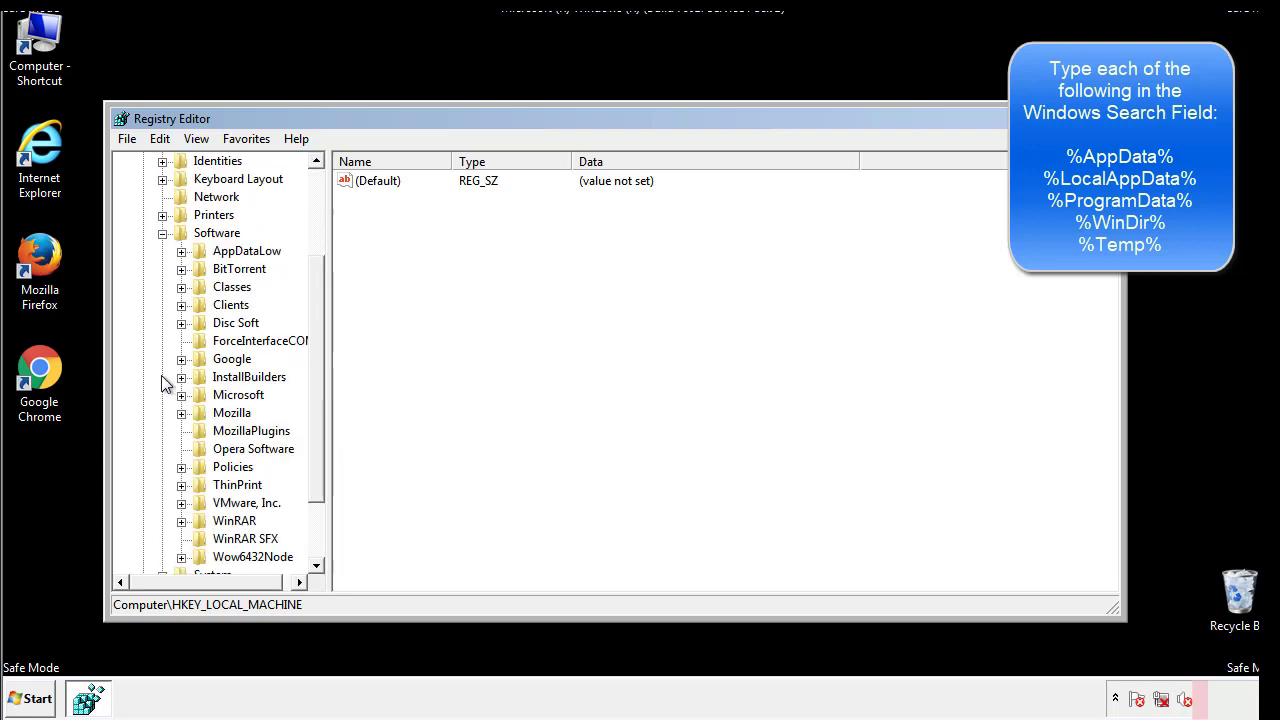
drag(314, 363, 314, 381)
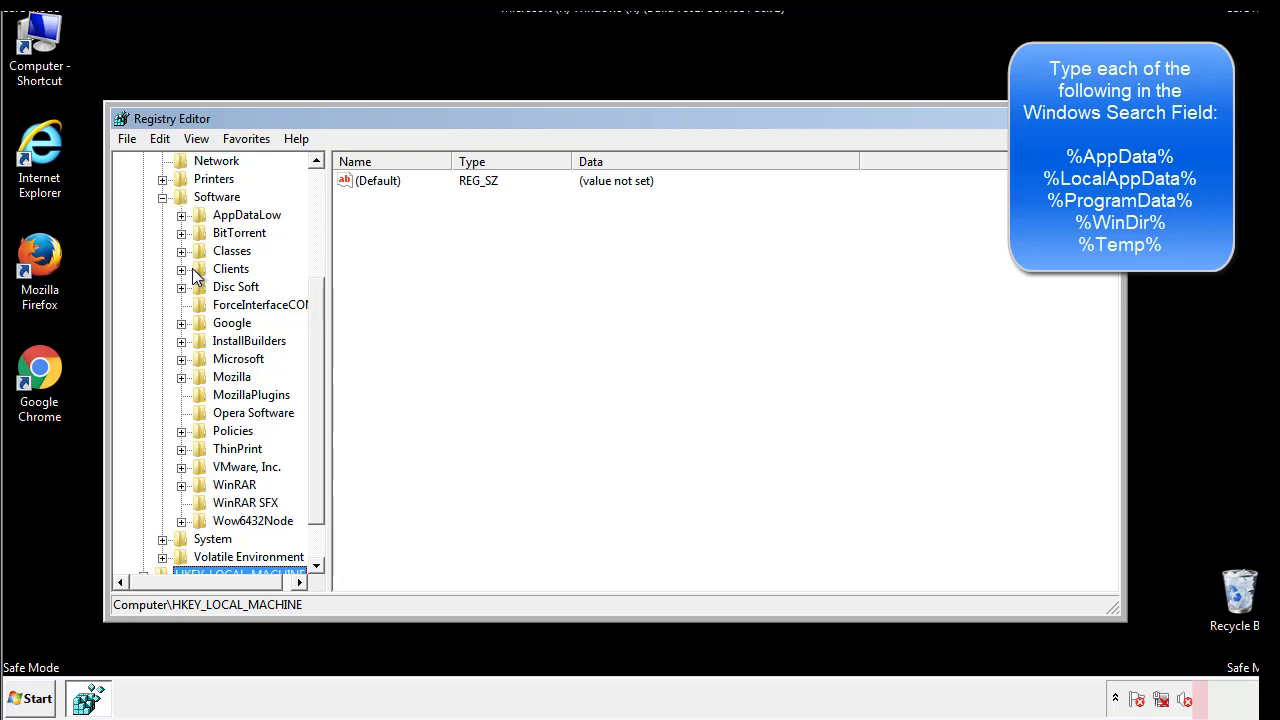
click(181, 359)
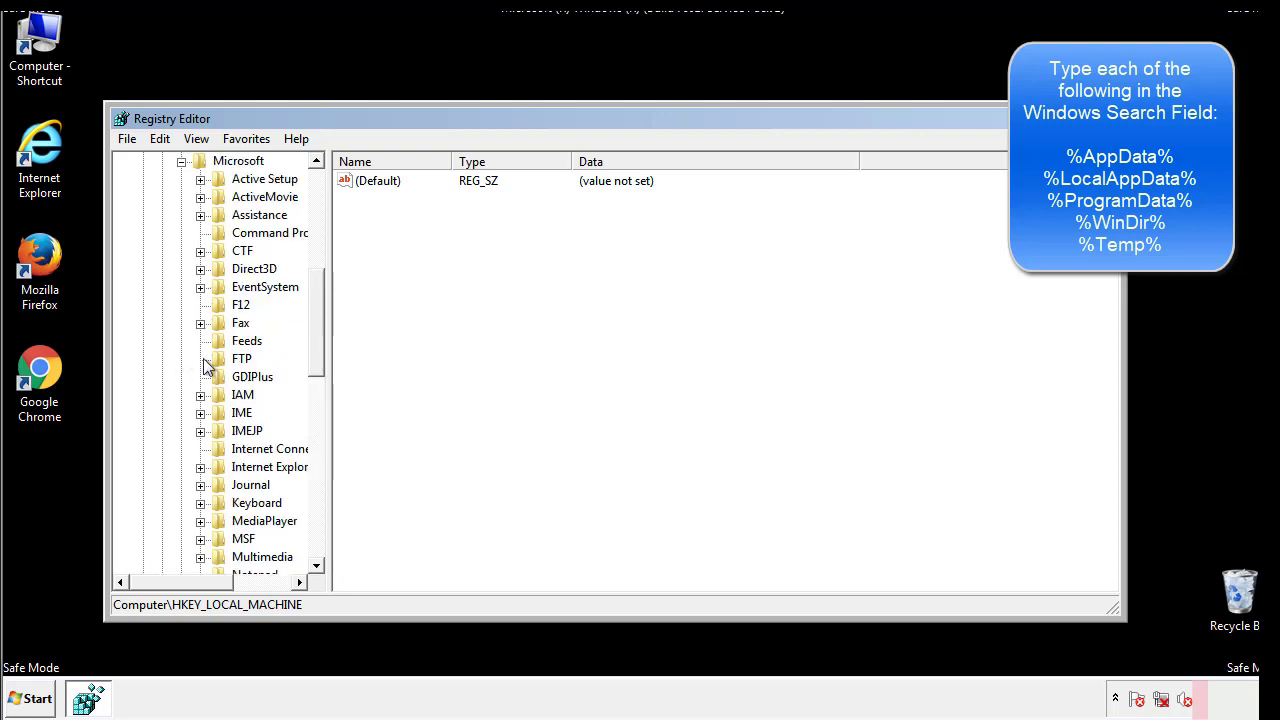
drag(314, 292, 318, 424)
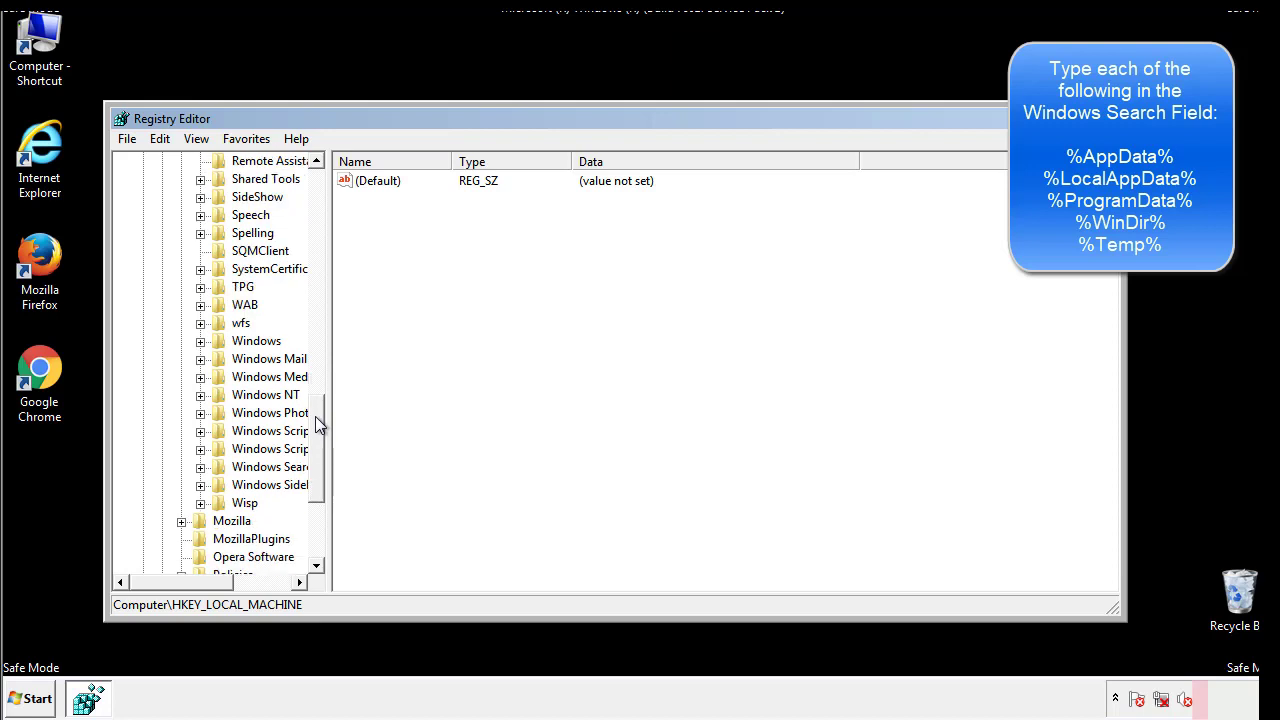
click(200, 341)
click(219, 359)
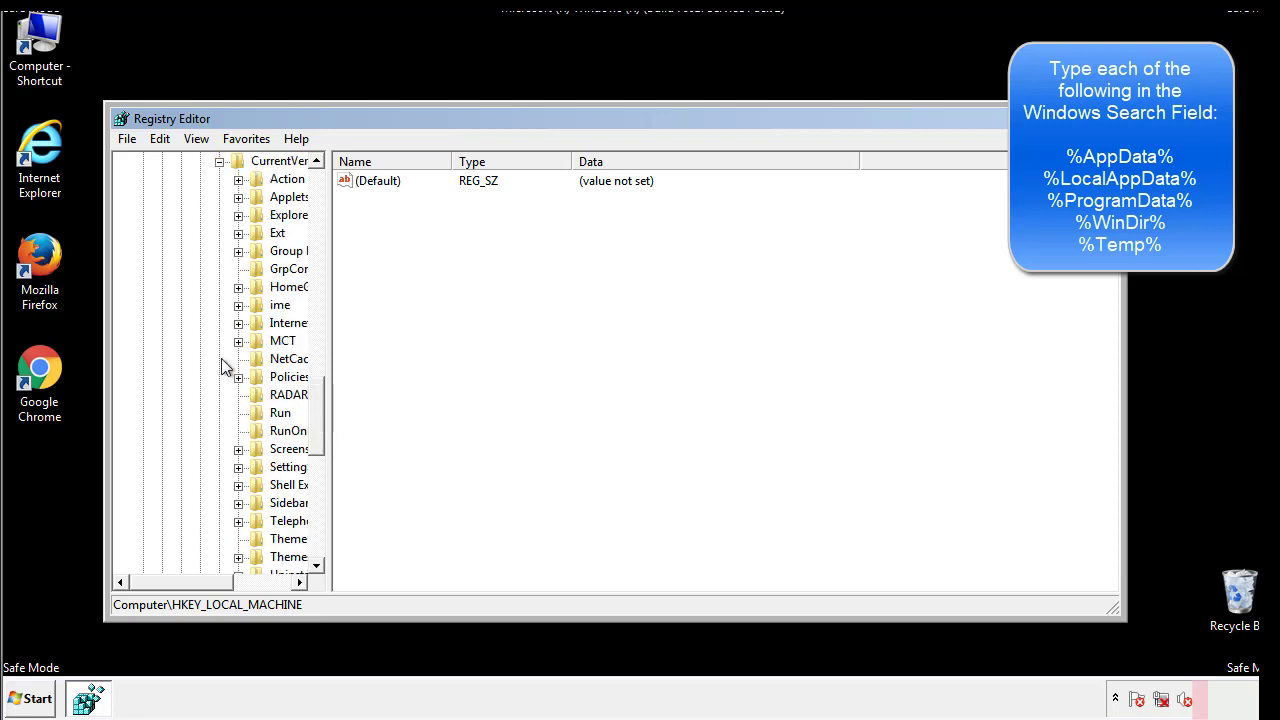
Step: Select the HKCU Run key, review its single DAEMON Tools value, then collapse Windows
drag(193, 587, 225, 582)
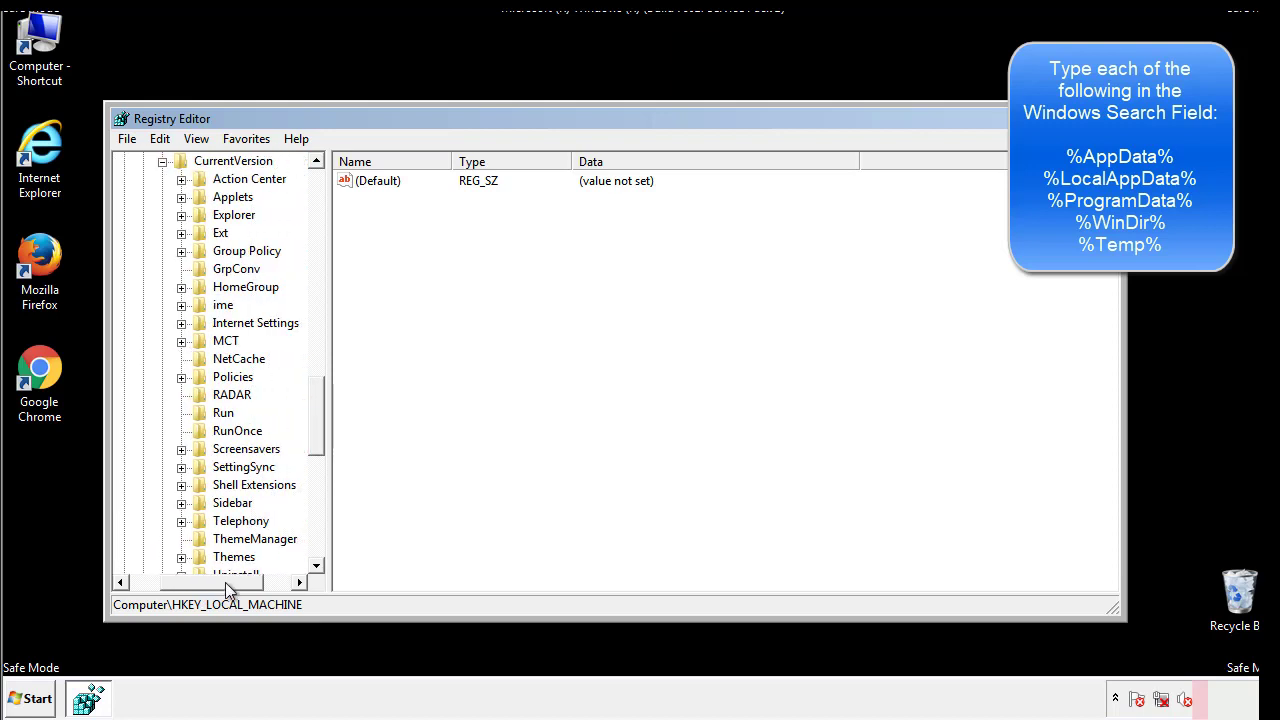
click(217, 405)
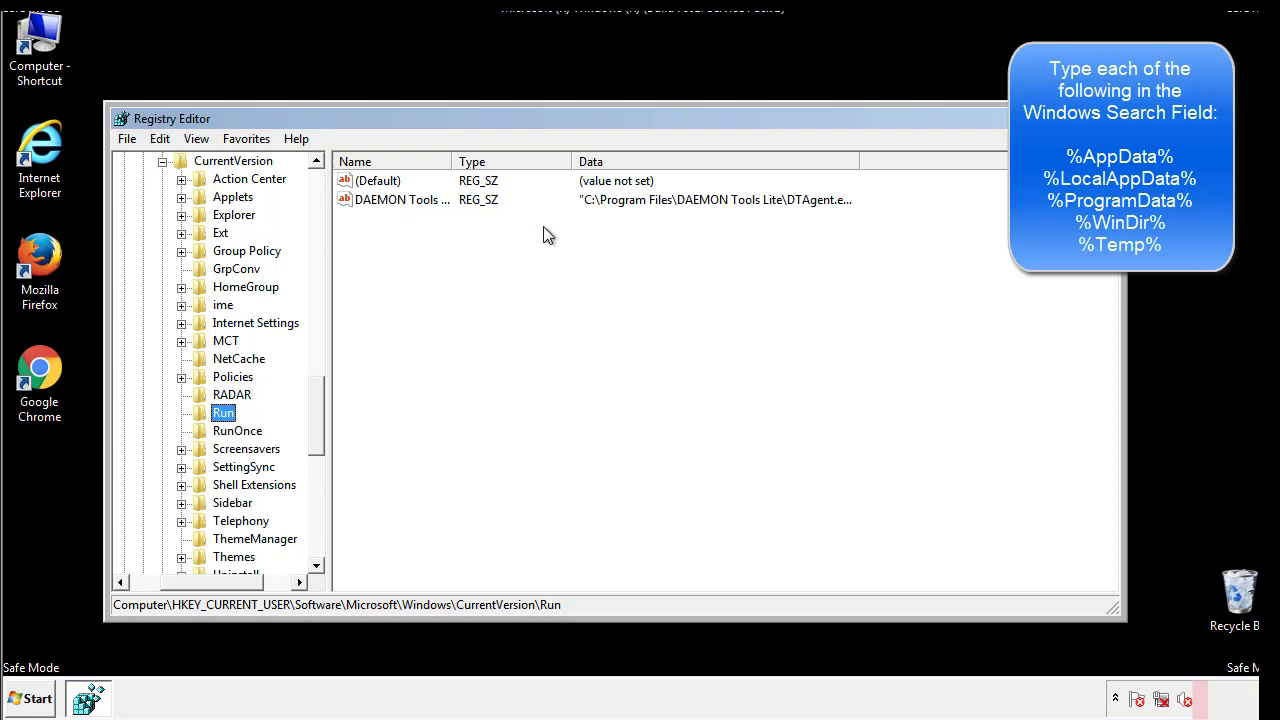
key(Tab)
drag(212, 579, 183, 581)
drag(324, 434, 316, 417)
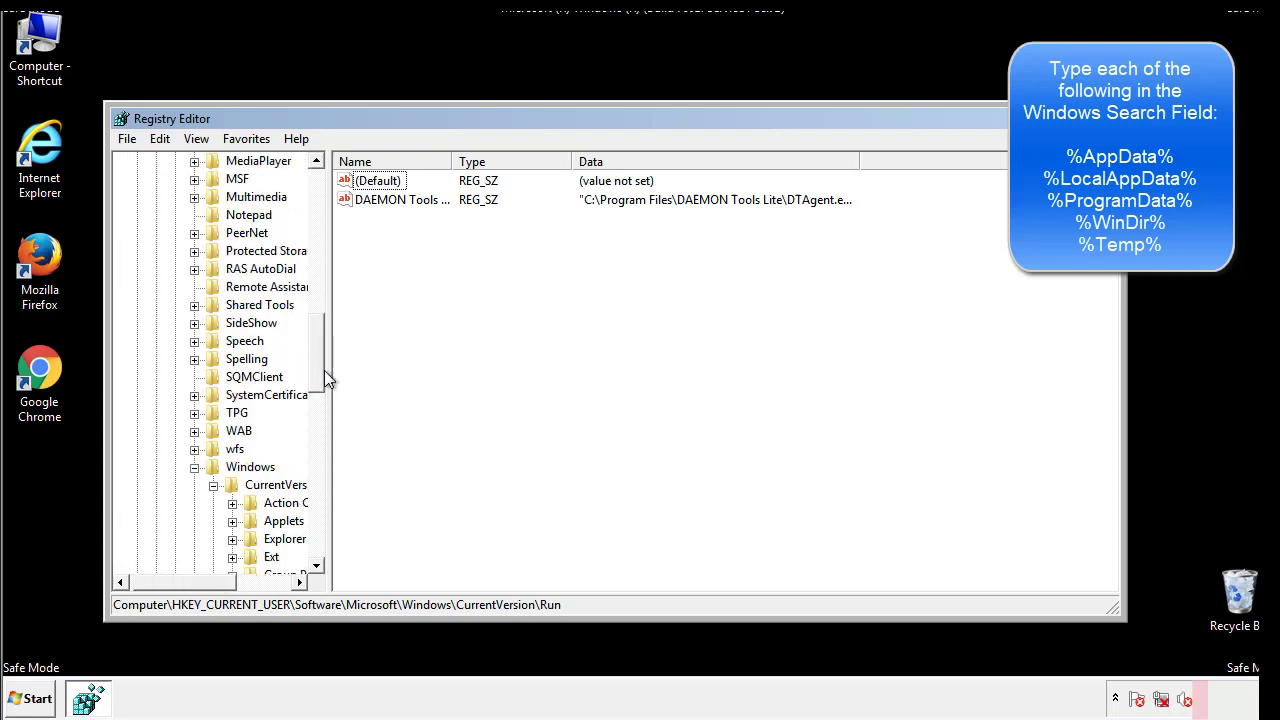
click(195, 468)
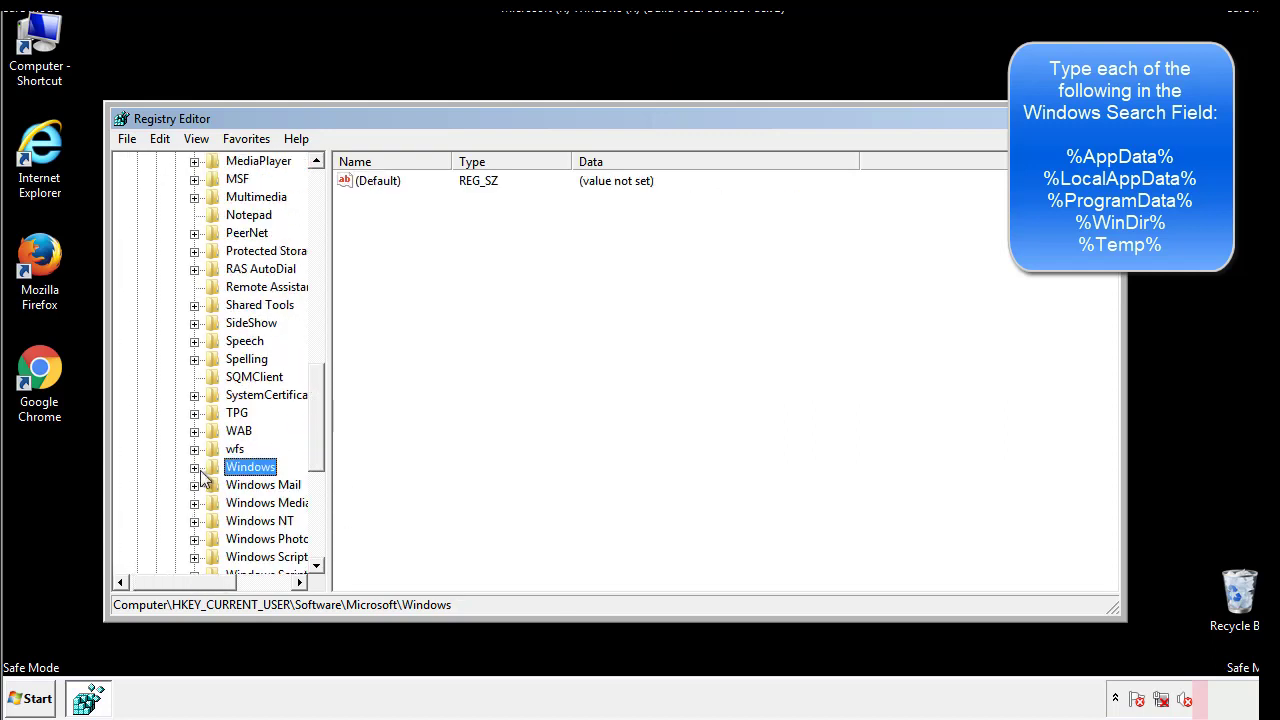
drag(321, 445, 322, 247)
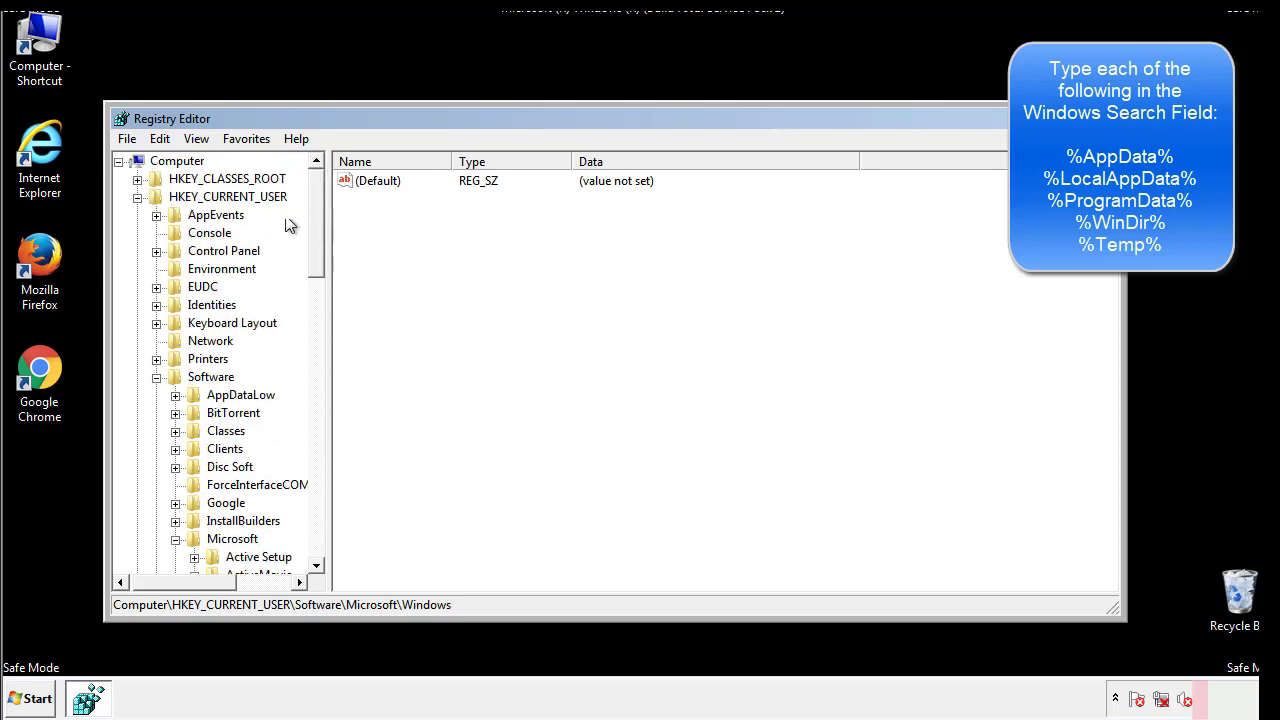
Step: Search the registry for %temp% via Edit > Find, reaching the Temporary Files key
click(160, 139)
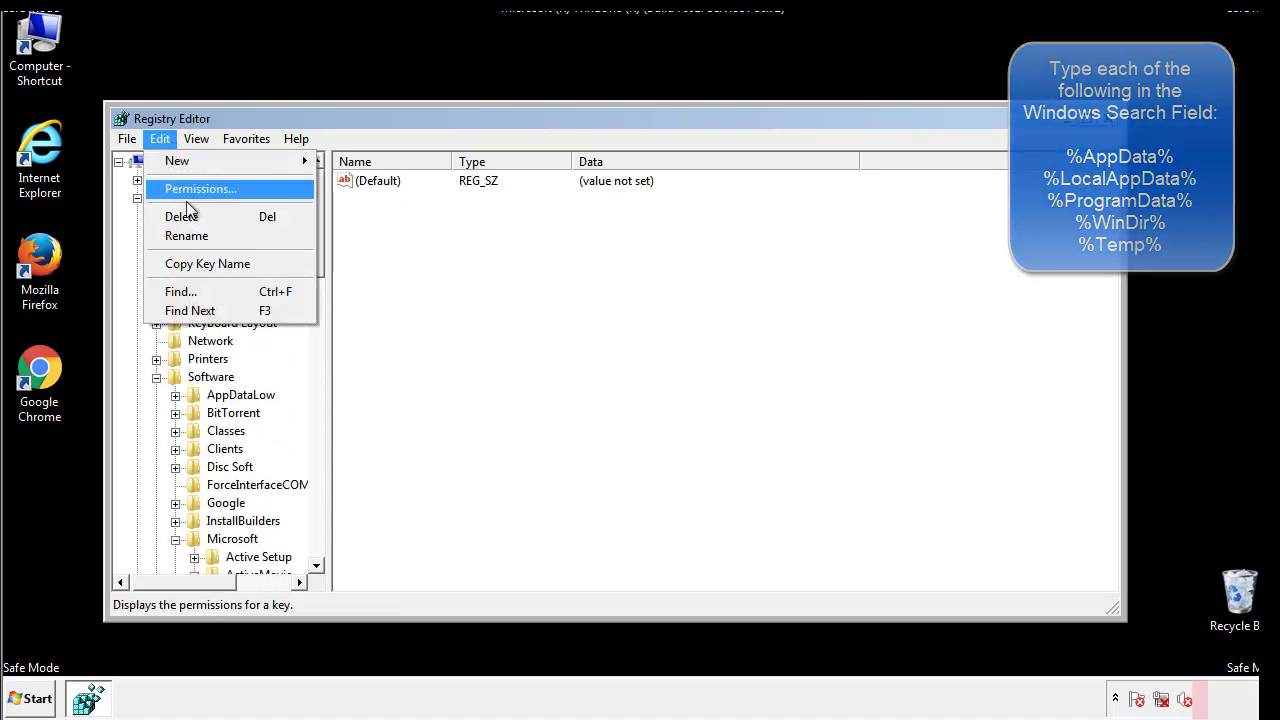
click(172, 291)
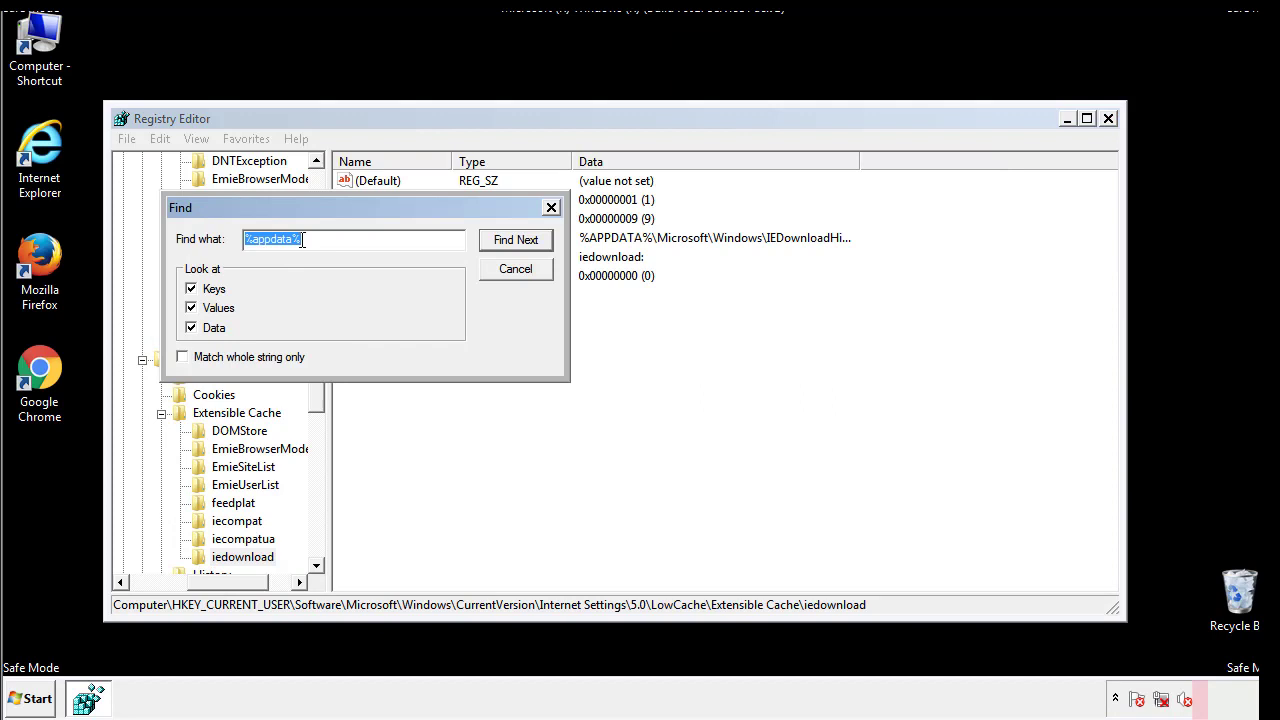
text(%temp%)
key(Return)
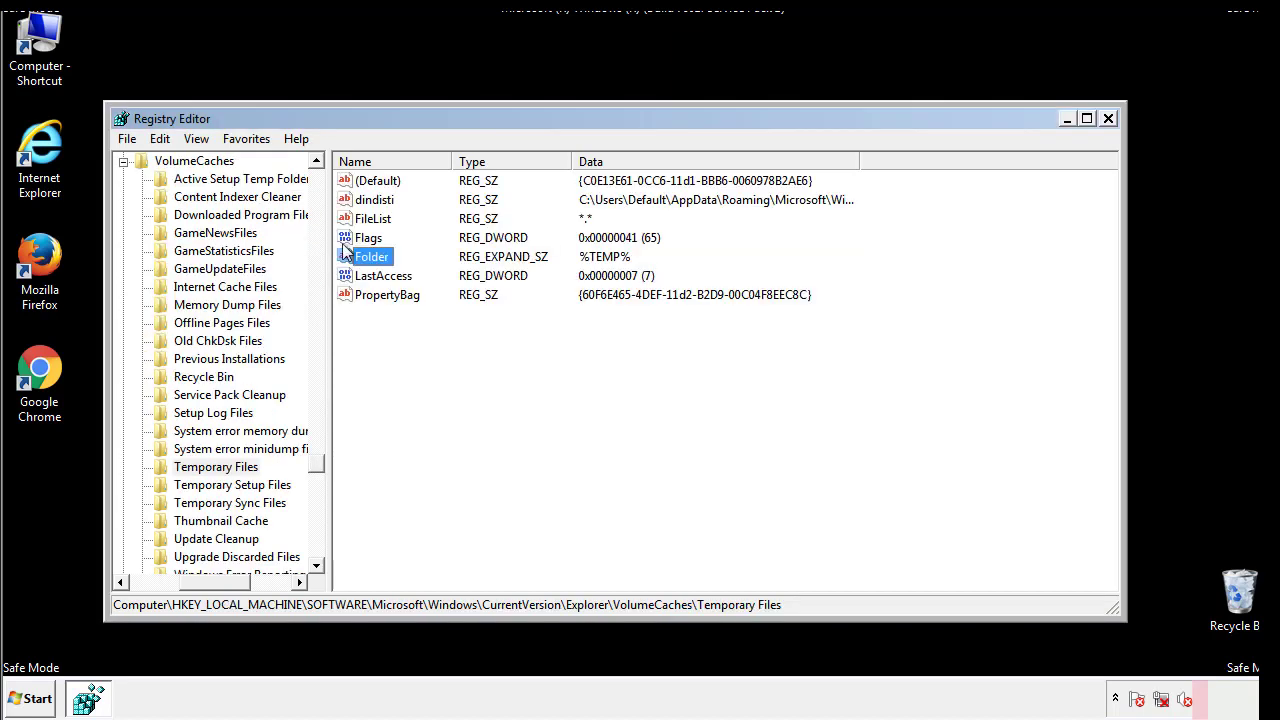
Step: Select all seven values of the Temporary Files key and delete them, confirming the prompt
click(525, 350)
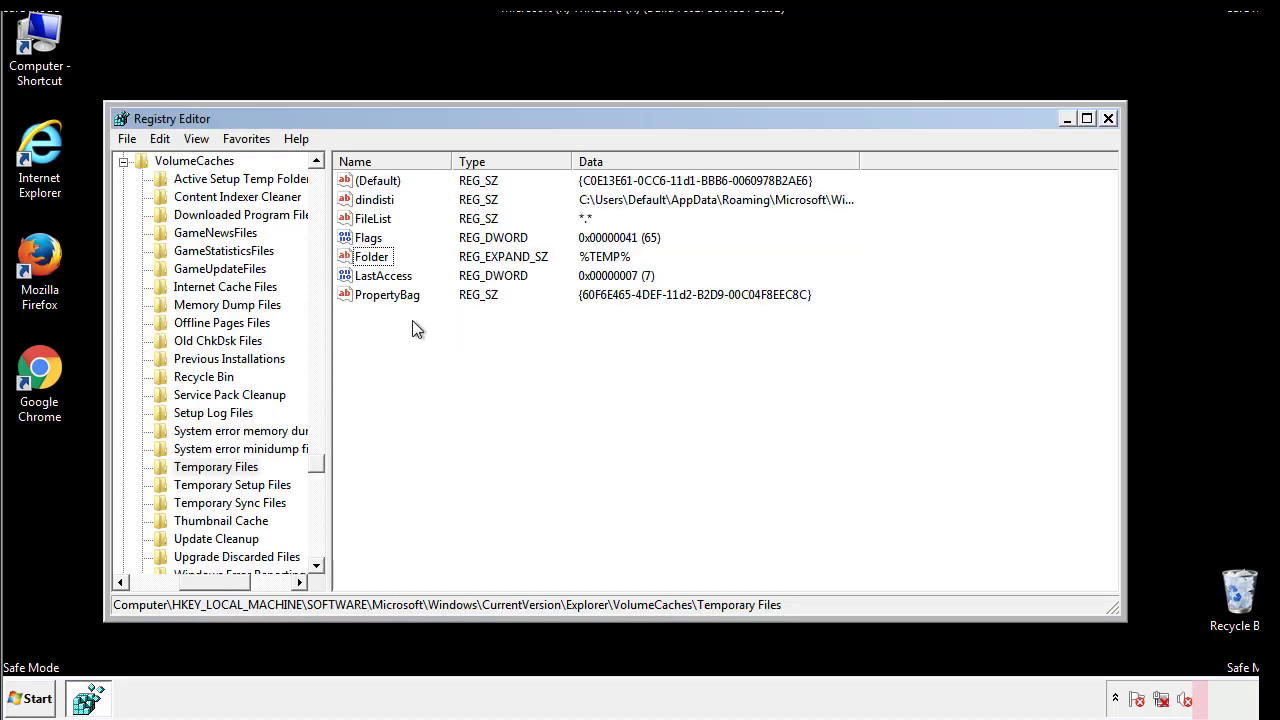
drag(411, 321, 361, 180)
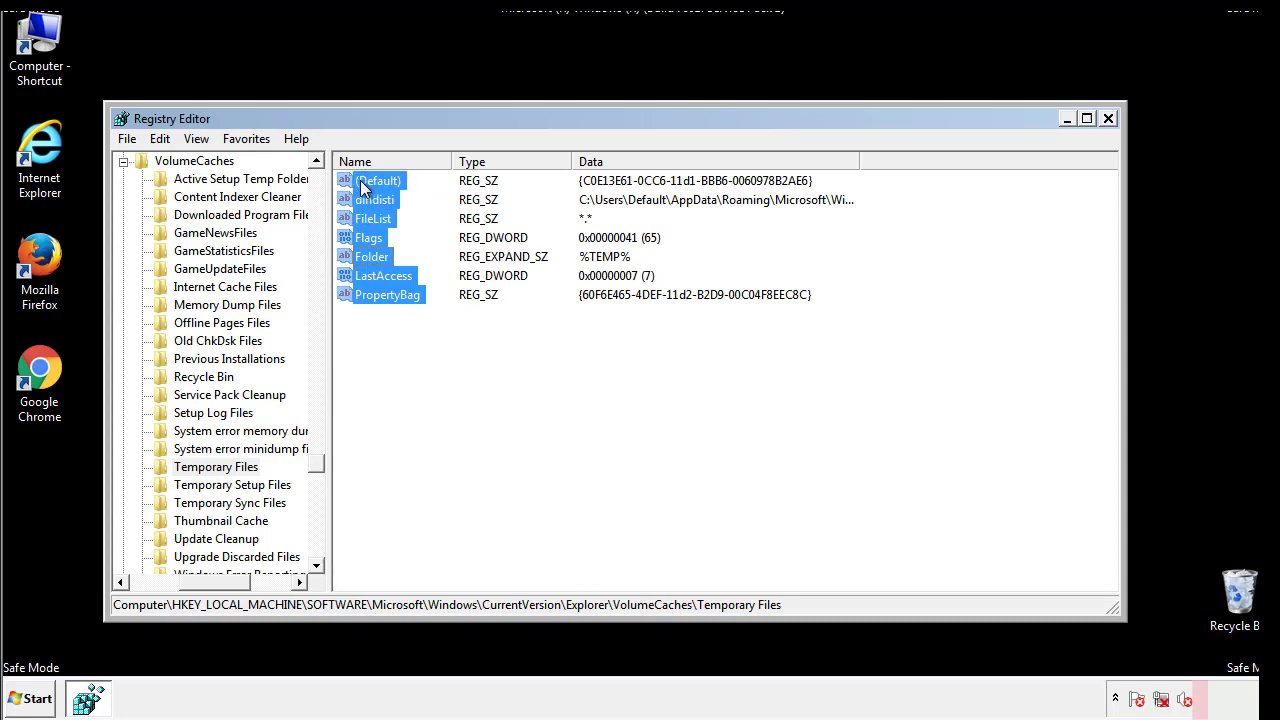
right_click(361, 180)
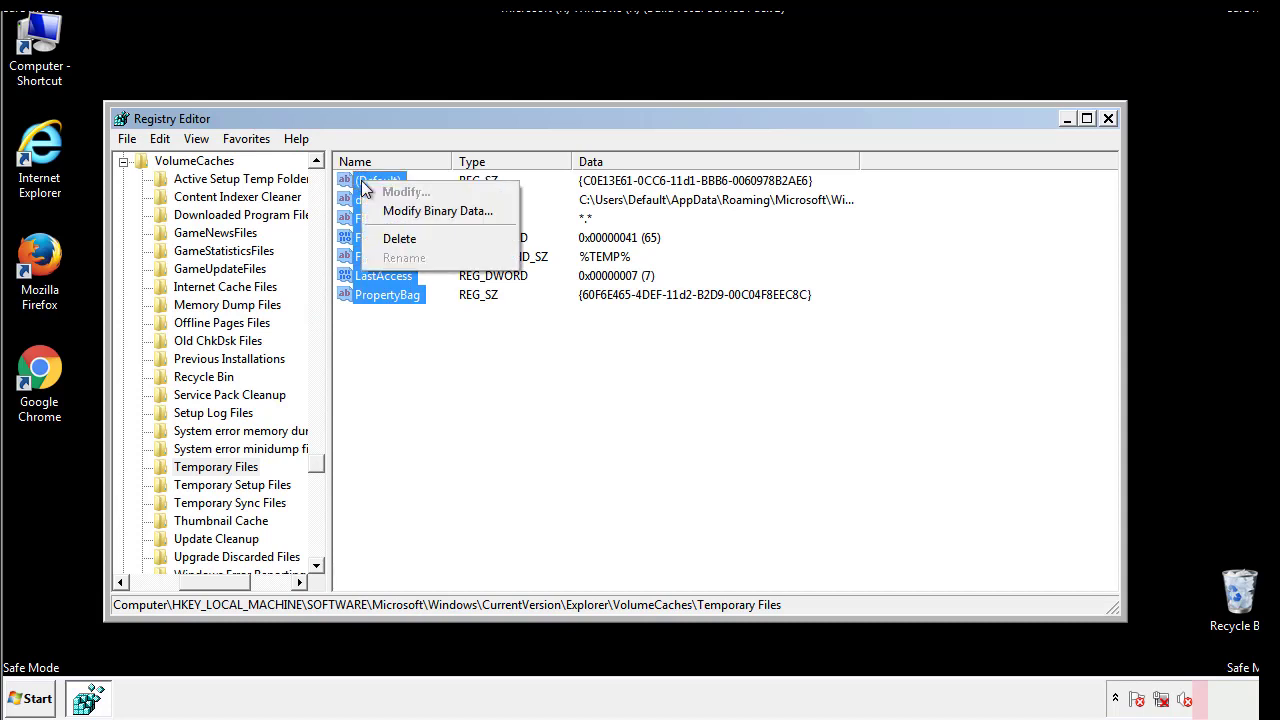
click(390, 237)
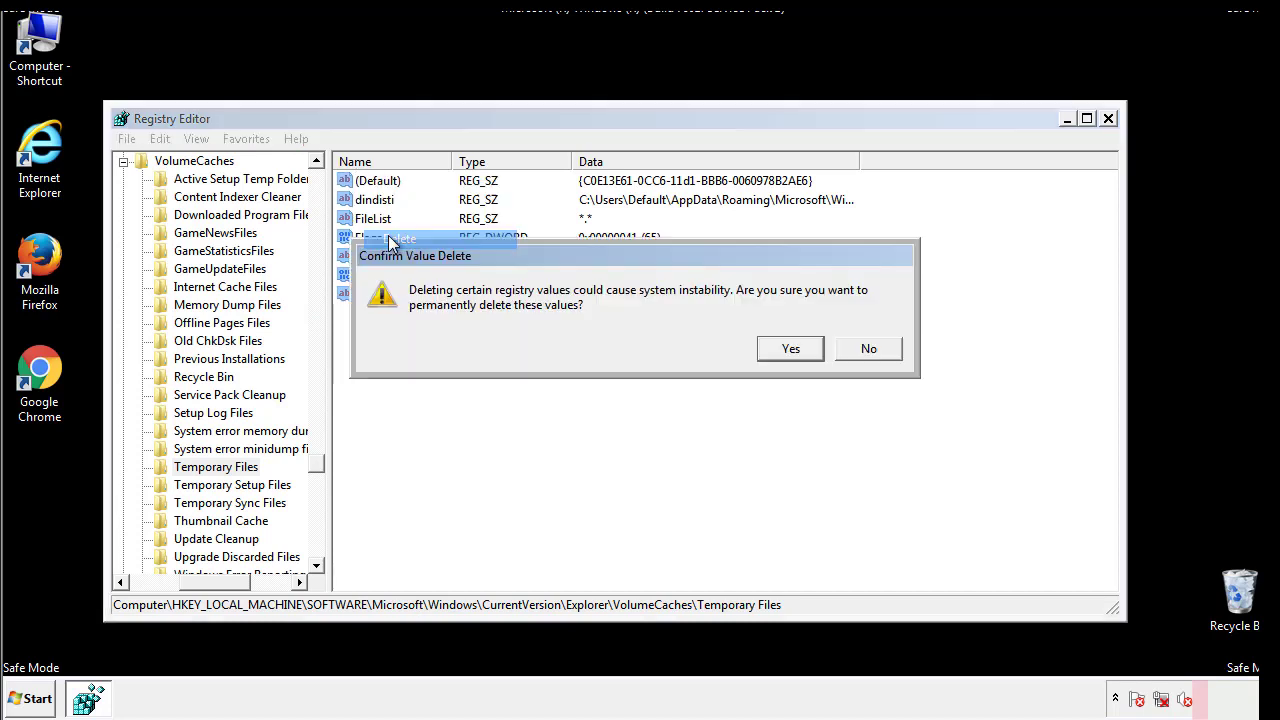
click(812, 348)
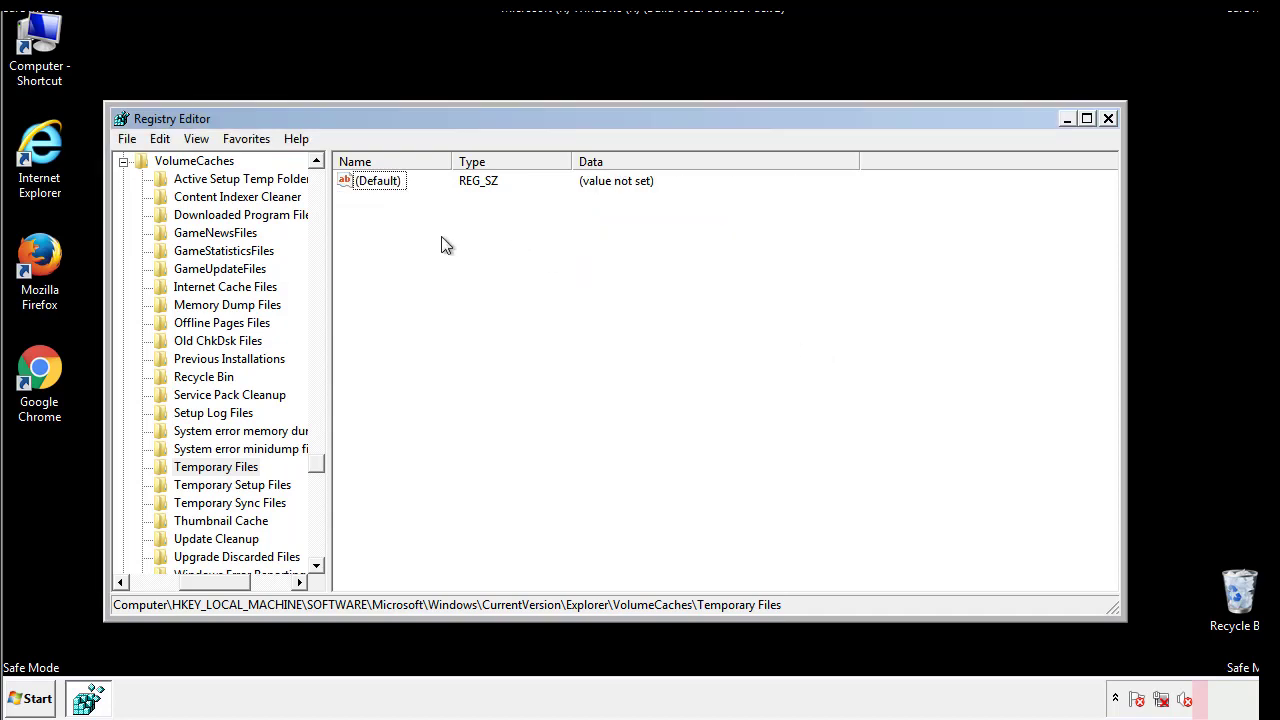
Step: Close Registry Editor and launch System Configuration by searching 'msconfig' from the Start menu
click(1109, 119)
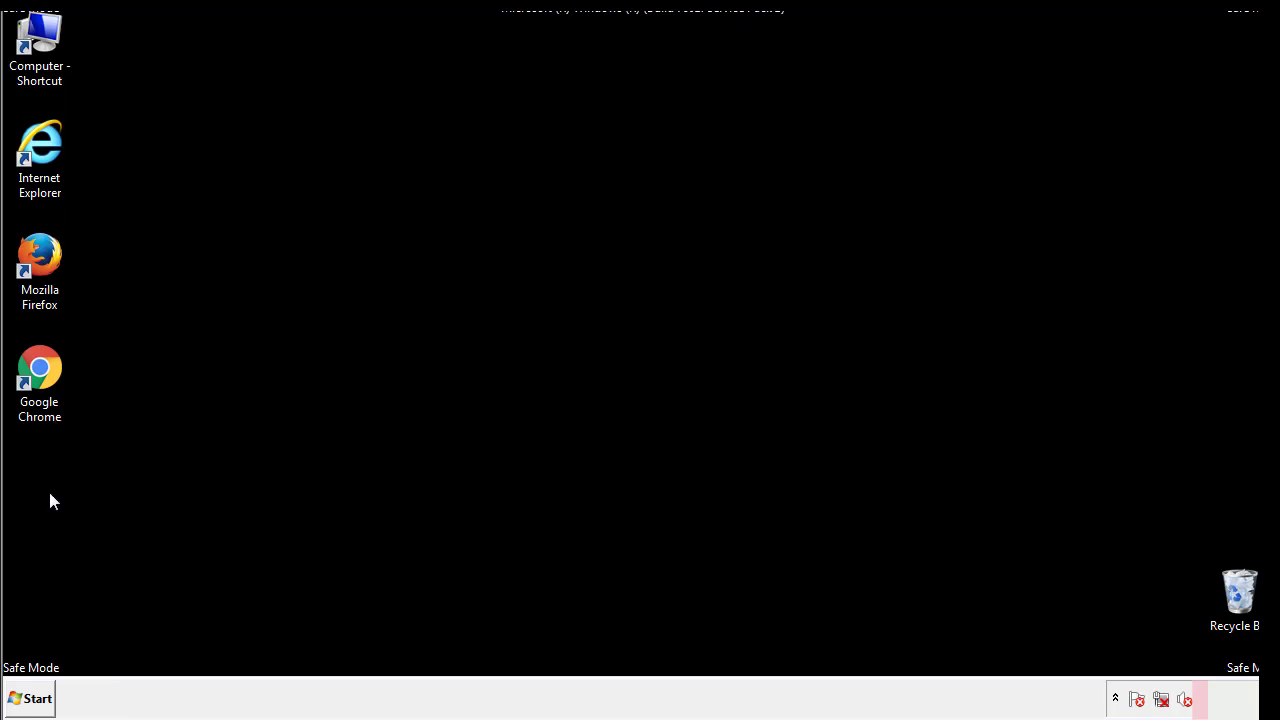
click(25, 700)
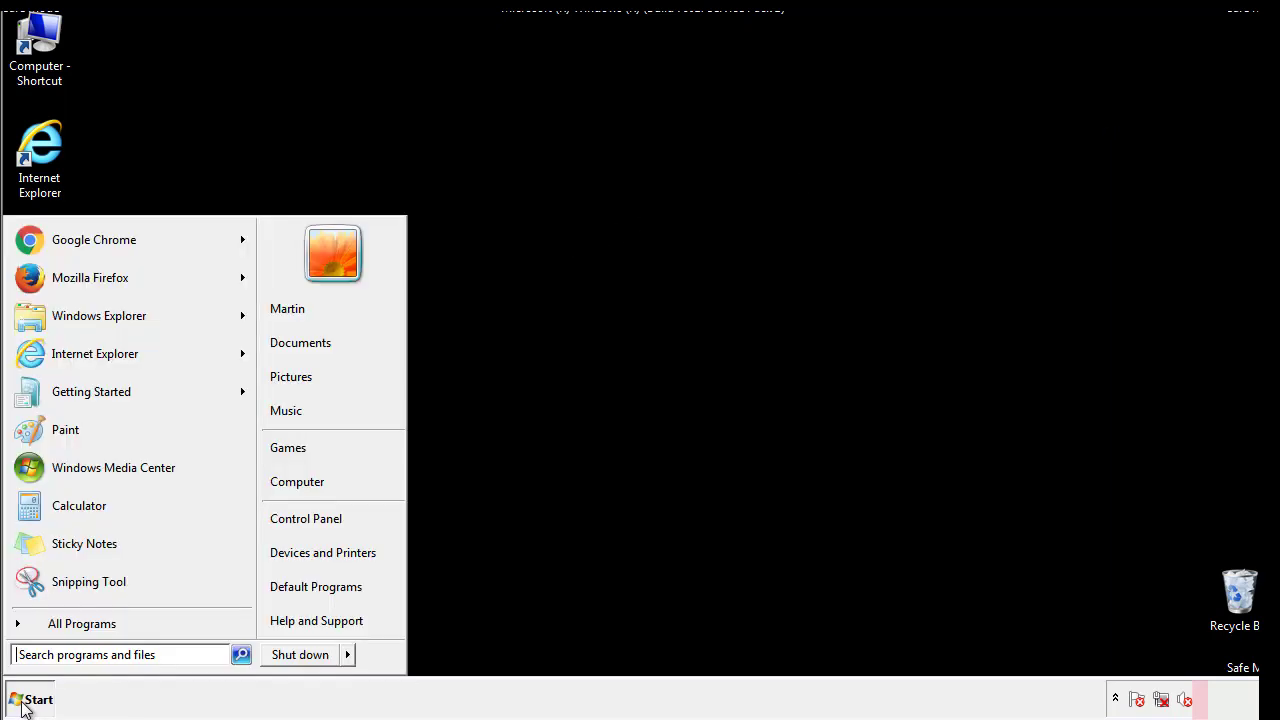
click(70, 655)
text(mscon)
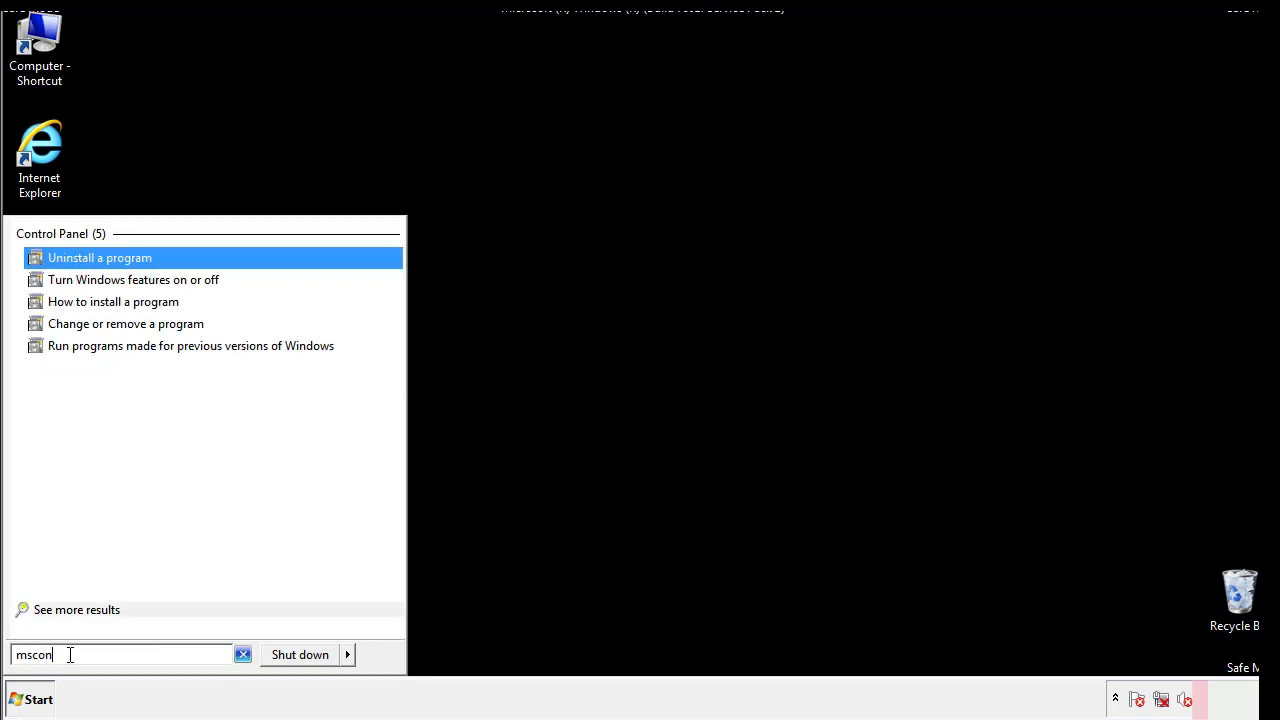
text(fig)
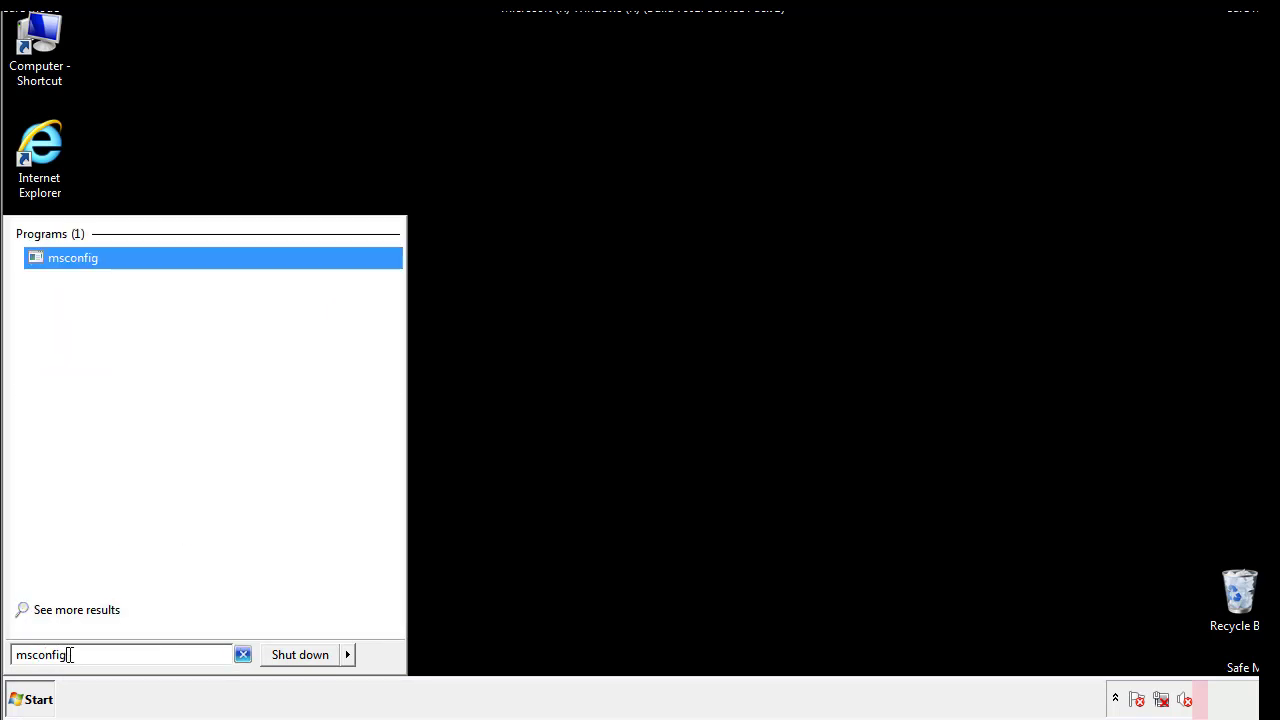
key(Return)
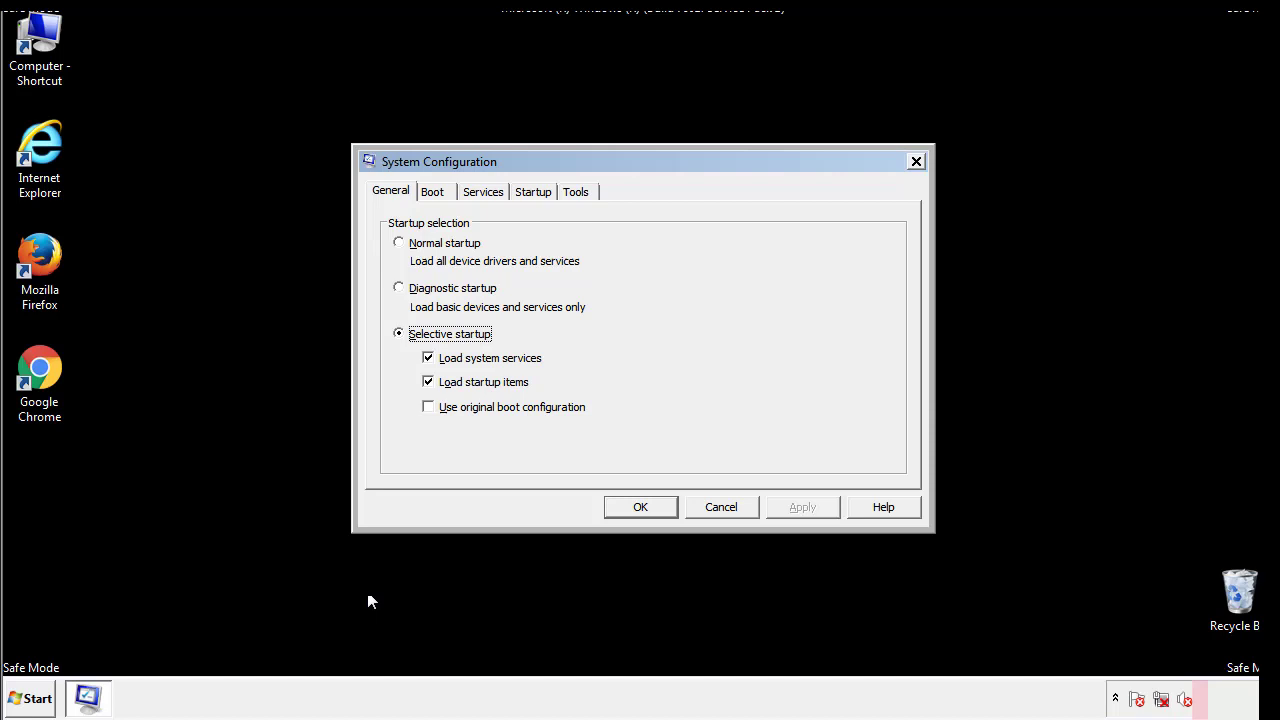
Step: Uncheck Safe boot on the Boot tab, apply the change, and restart Windows
click(436, 191)
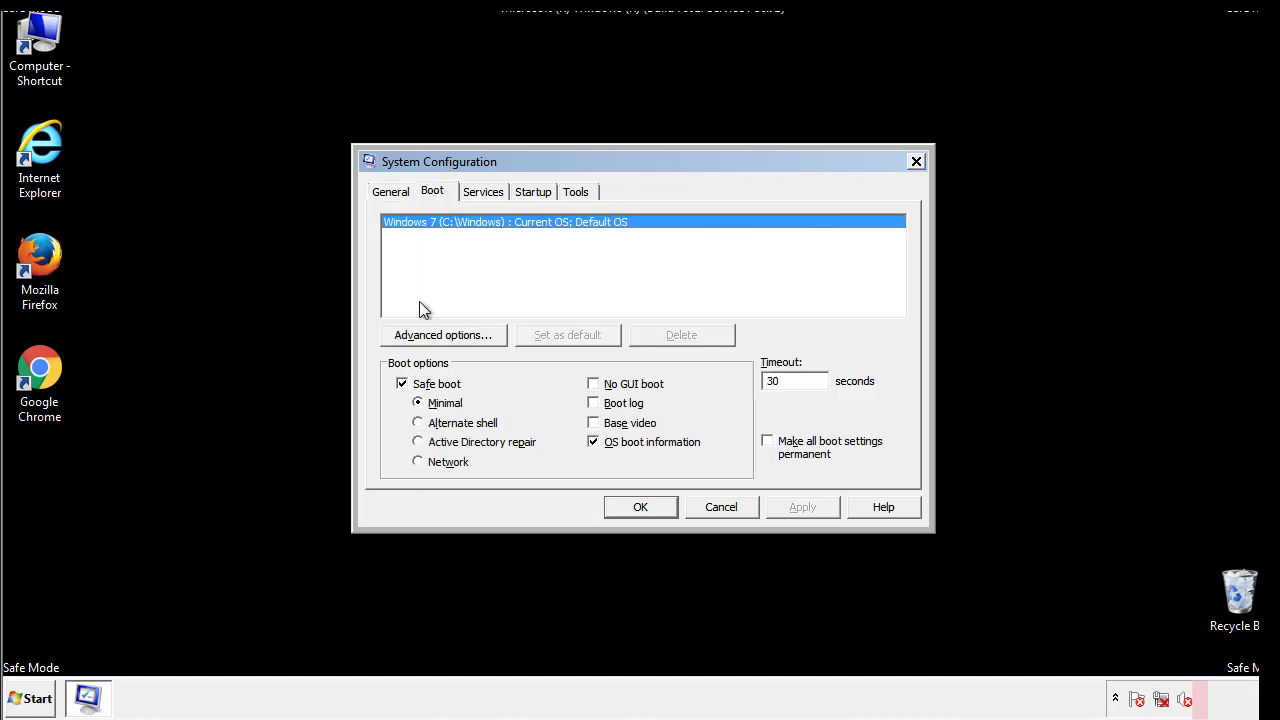
click(405, 386)
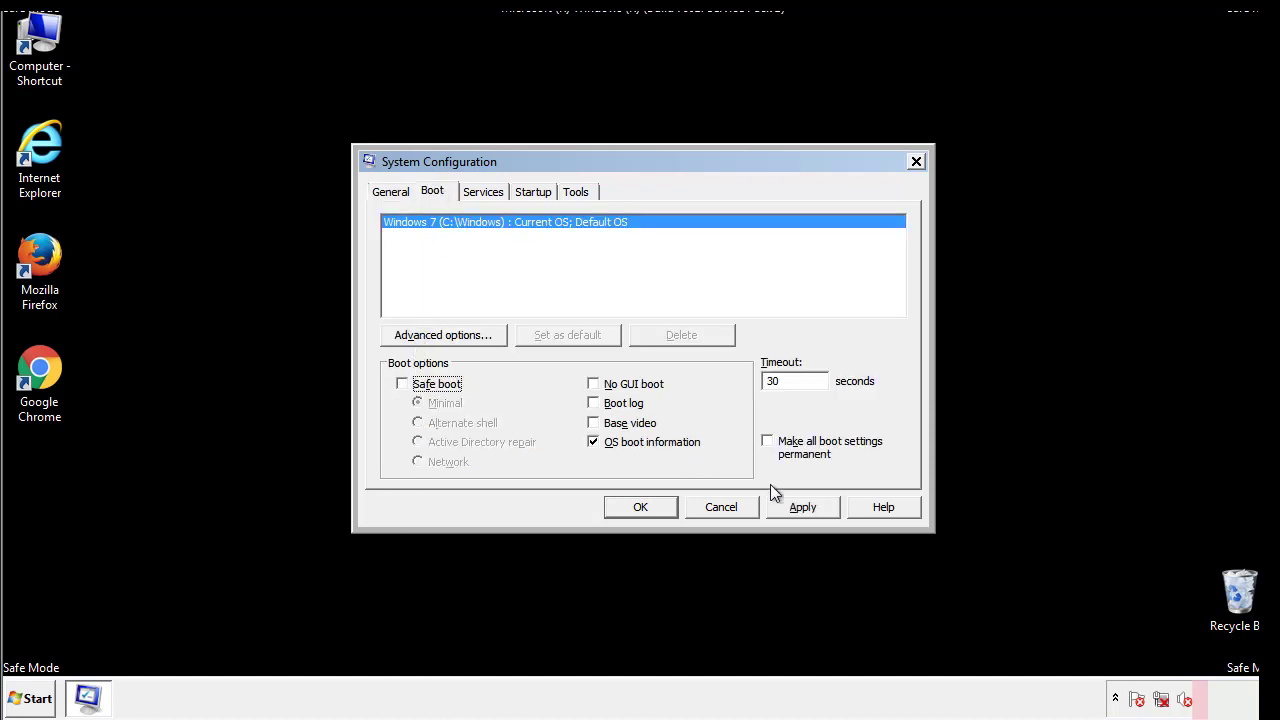
click(805, 506)
click(637, 507)
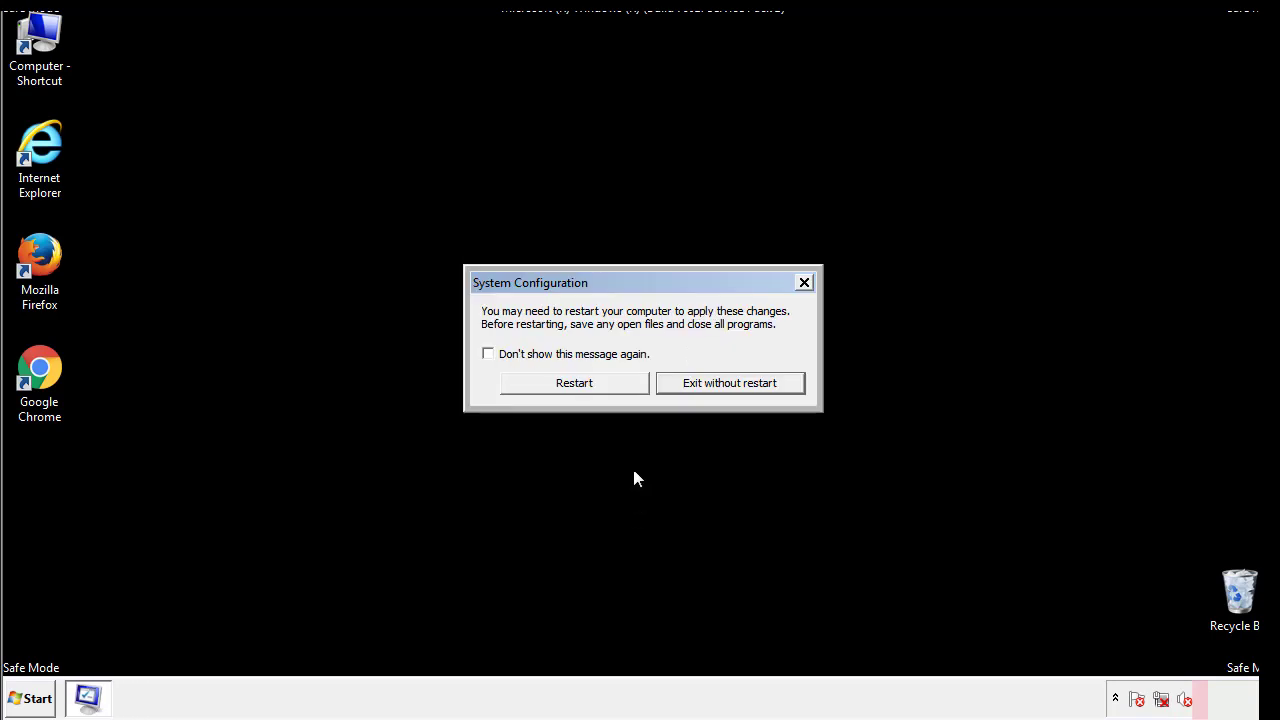
click(592, 388)
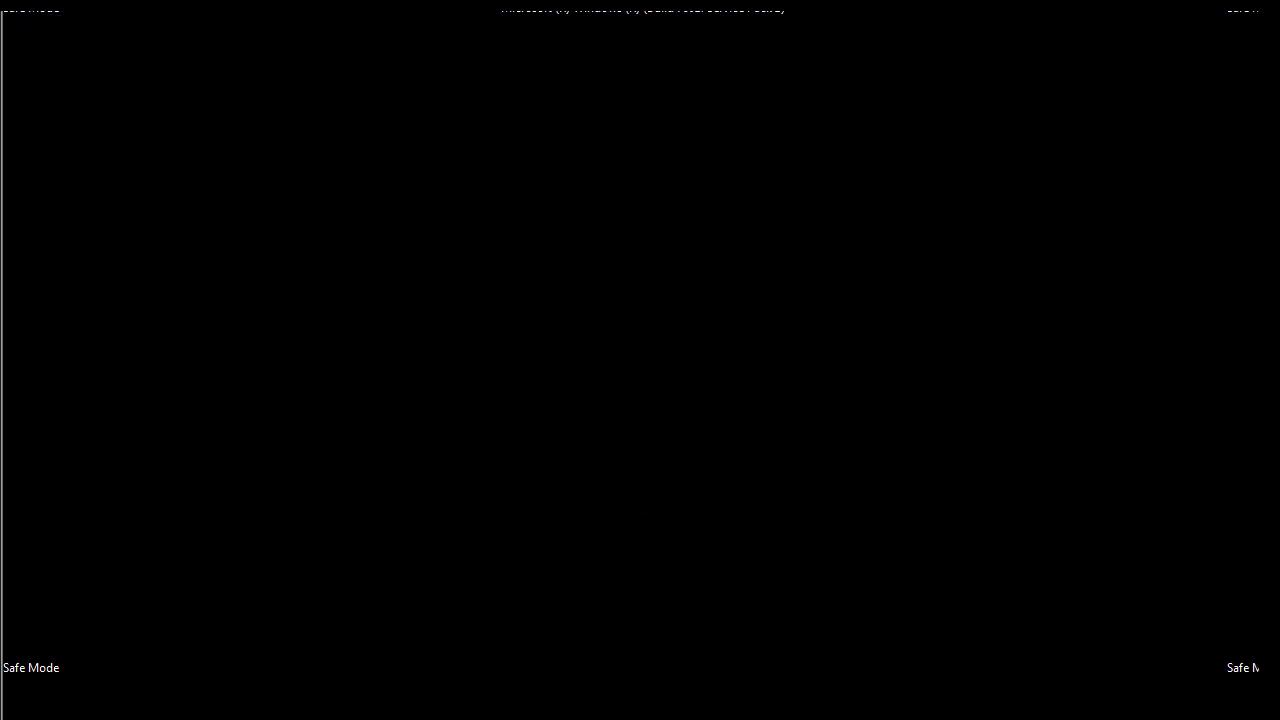